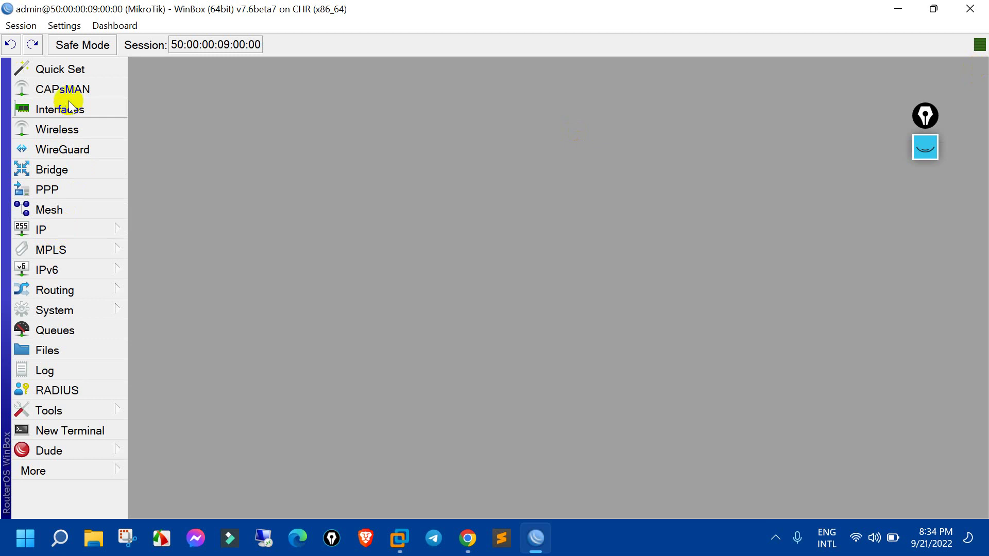
Rename the ether1 interface to ether1-wan
left_click(69, 103)
left_click(196, 195)
double_click(196, 196)
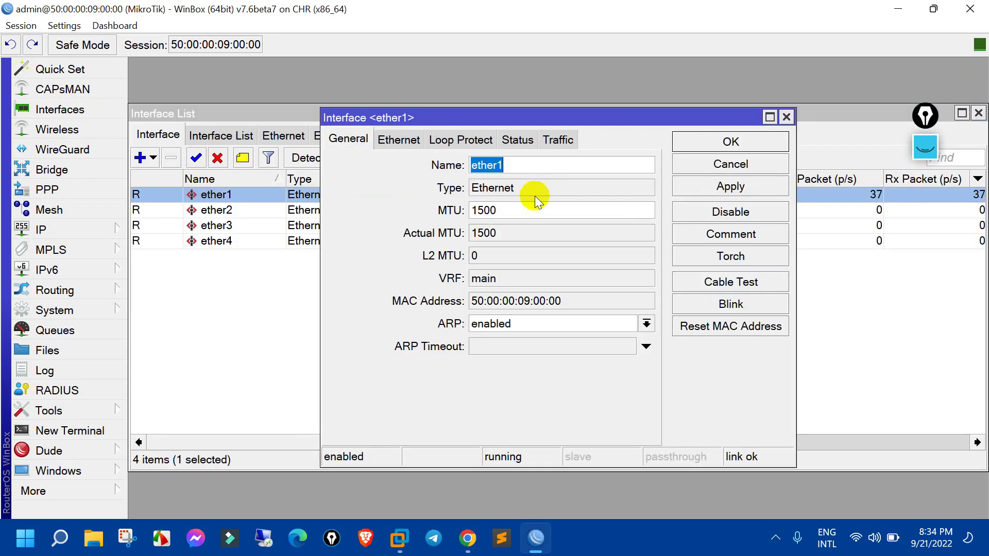
left_click(532, 163)
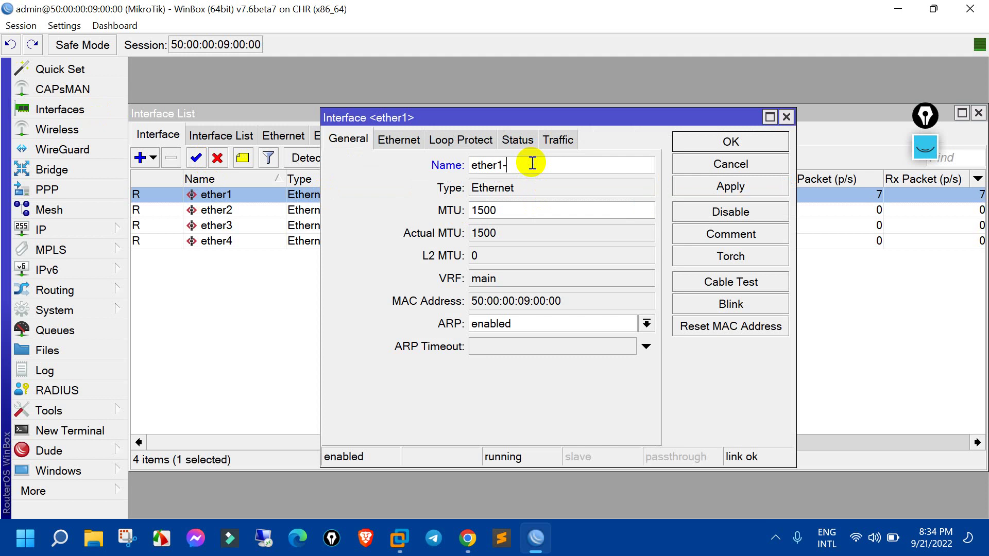
type("-wan")
key("Return")
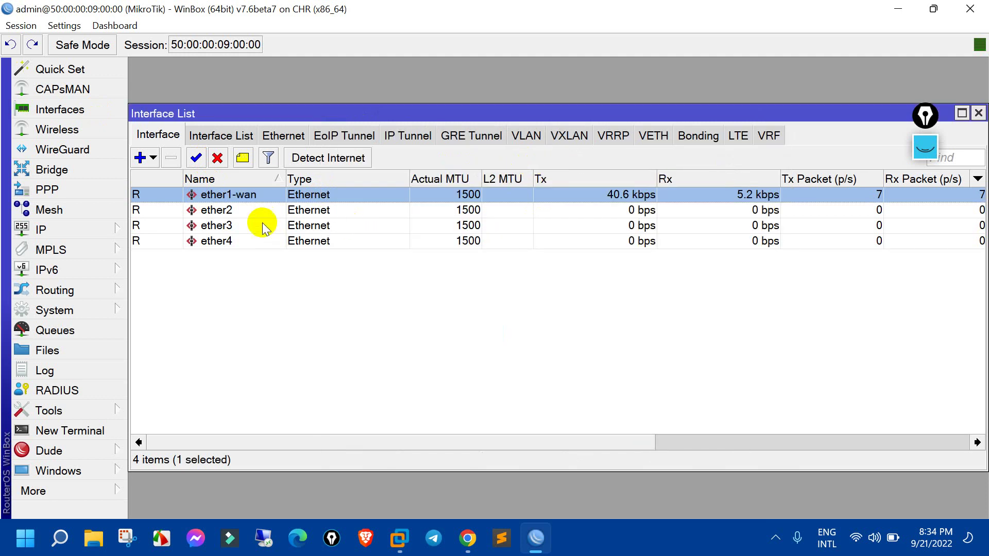
Rename the ether2 interface to ether2-all-lan and close the interface list
double_click(252, 211)
left_click(605, 167)
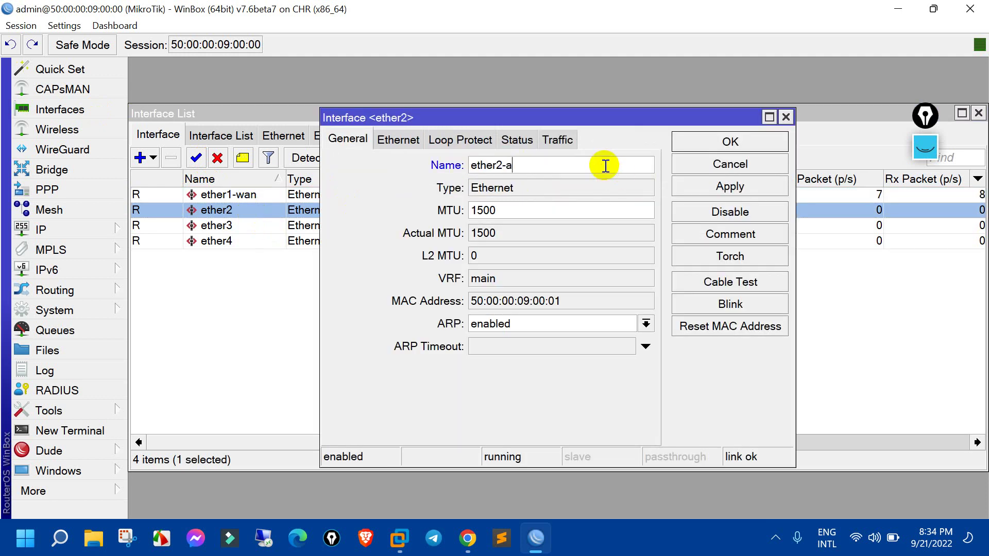
type("-all-lan")
key("Return")
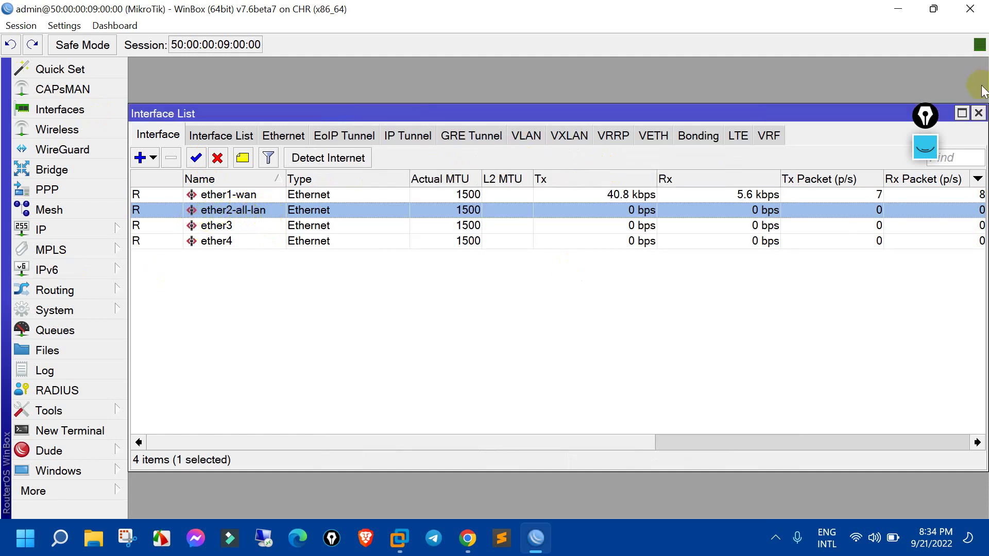
left_click(978, 113)
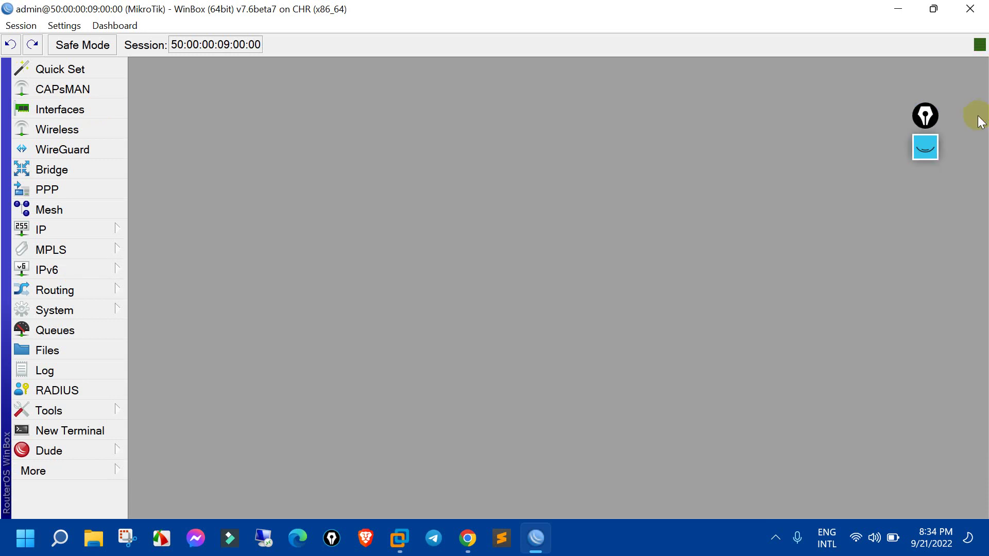
Remove the DHCP client entry on the ether1-wan interface and close the DHCP client list
left_click(106, 227)
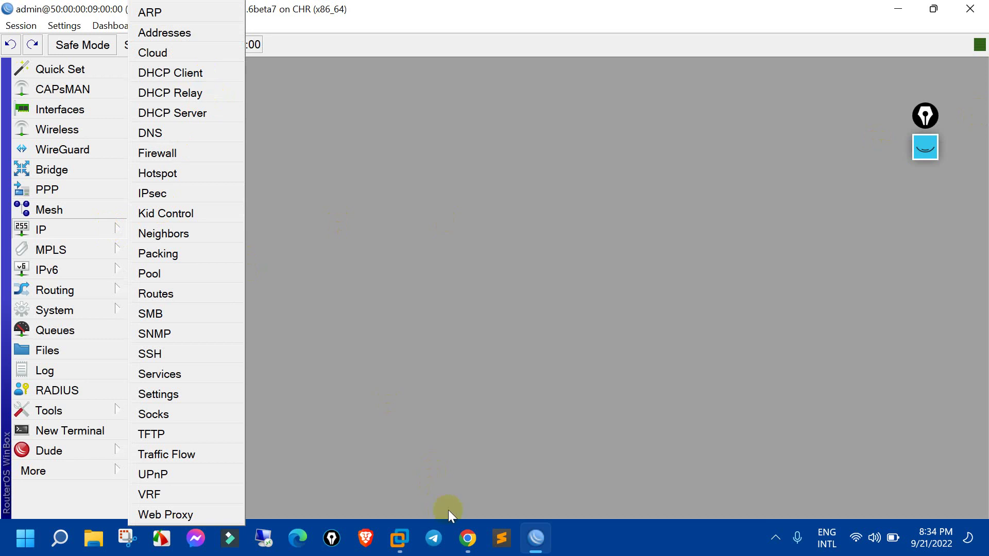
left_click(211, 76)
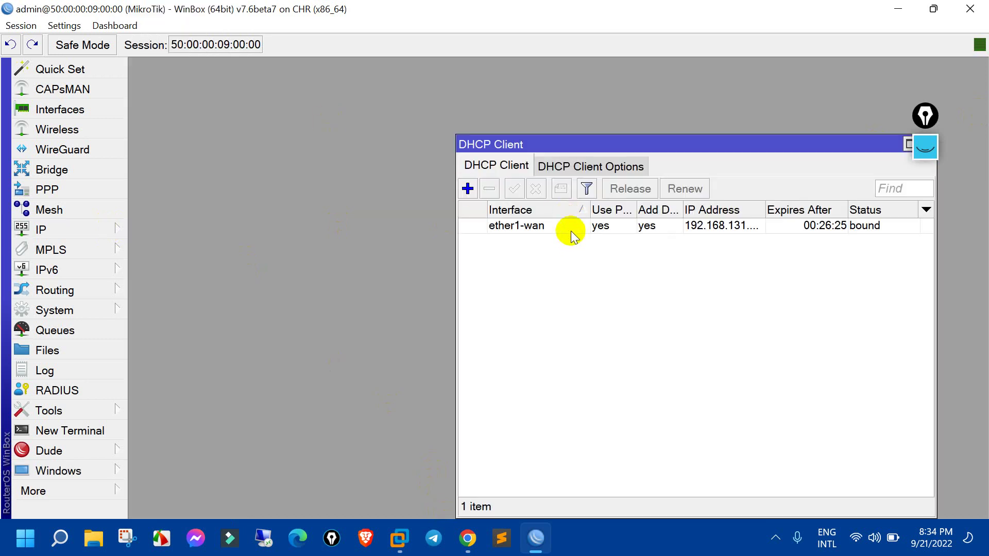
left_click(571, 231)
left_click_drag(658, 146, 373, 83)
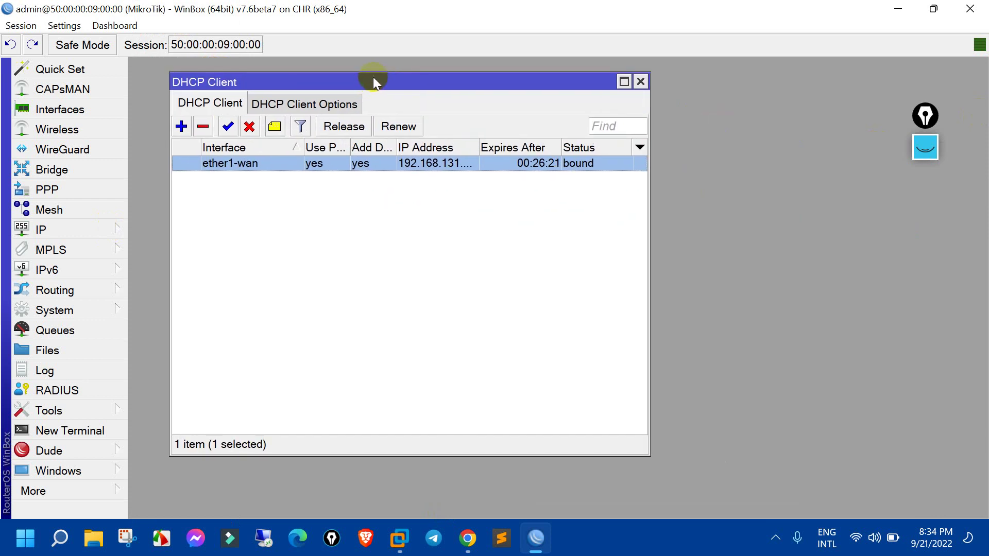
left_click(203, 126)
left_click(642, 81)
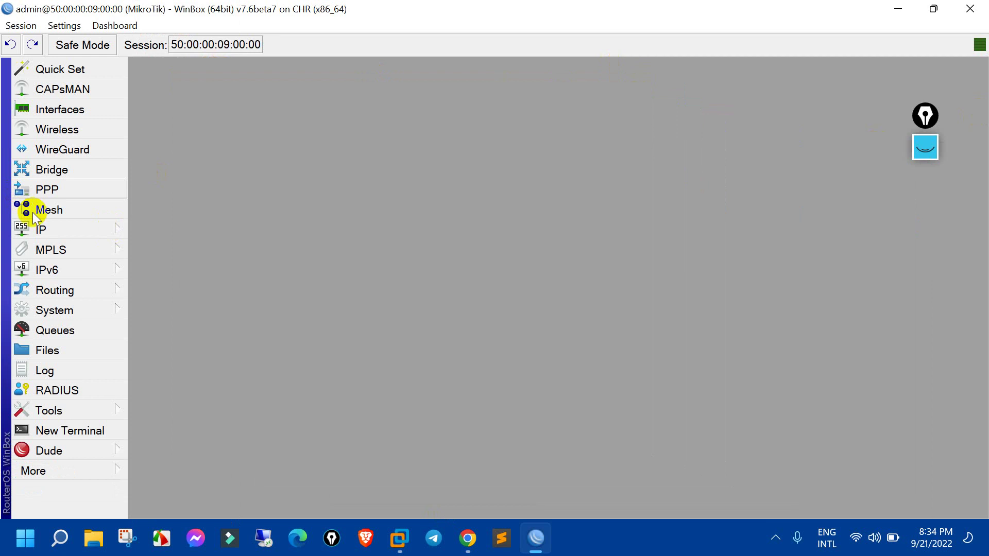
Add the static IP address 192.168.131.166/24 on the ether1-wan interface, as specified in the EVE topology diagram
left_click(72, 231)
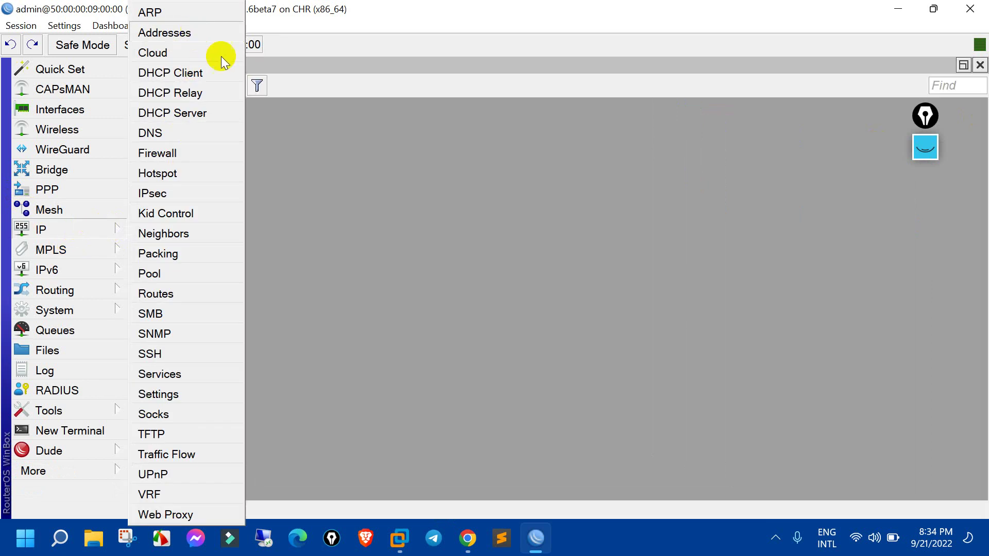
left_click(165, 33)
left_click(137, 85)
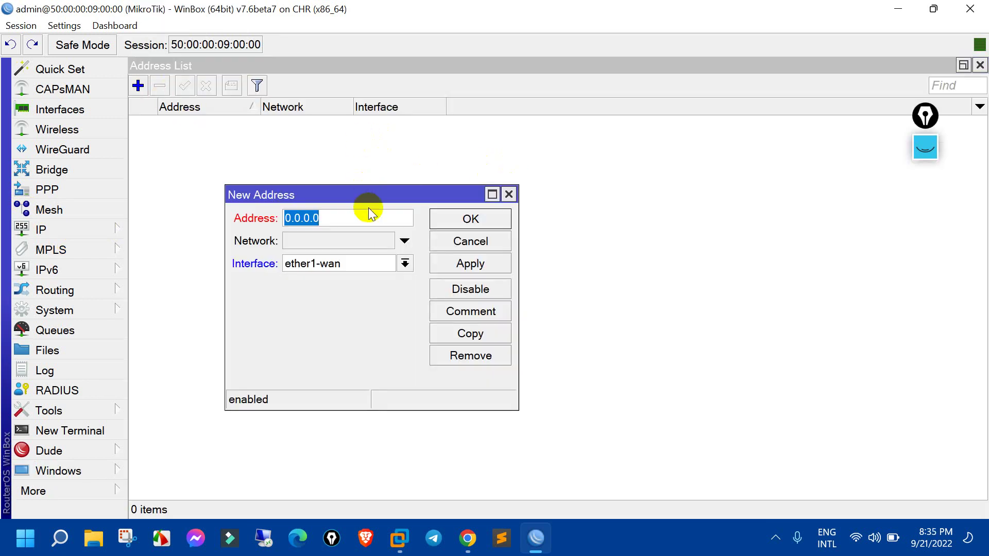
type("192.168.")
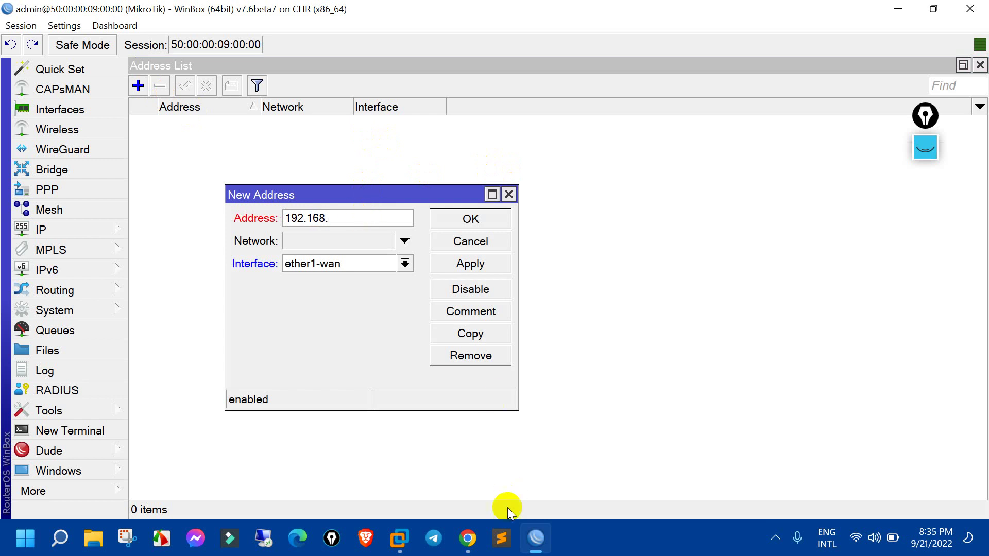
left_click(467, 538)
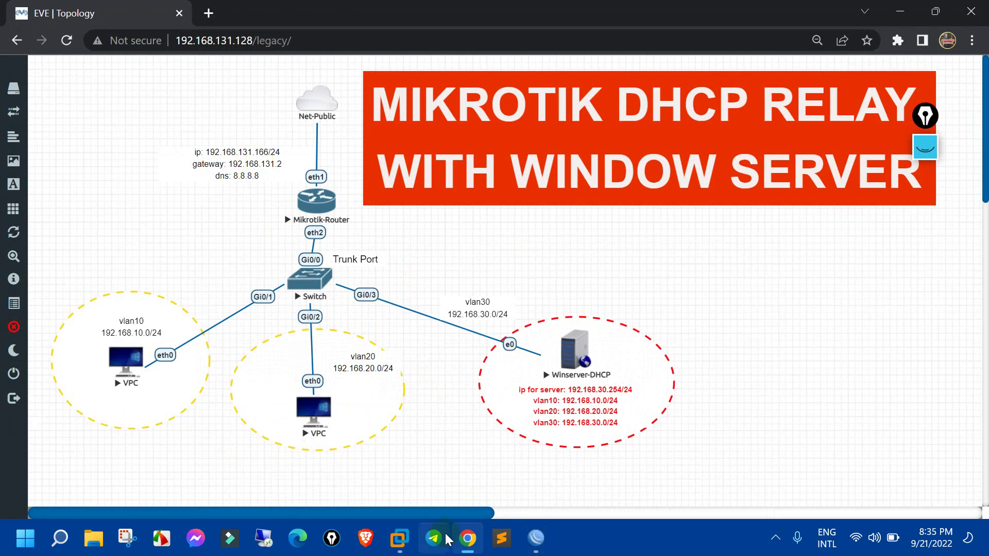
left_click(467, 538)
left_click(342, 219)
type("192.168.131.166/")
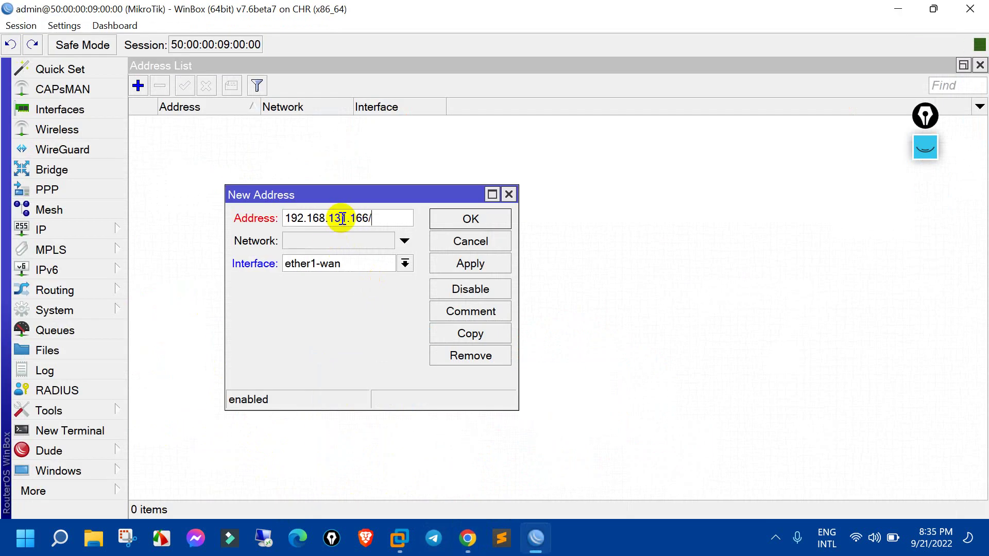
type("24")
left_click(471, 218)
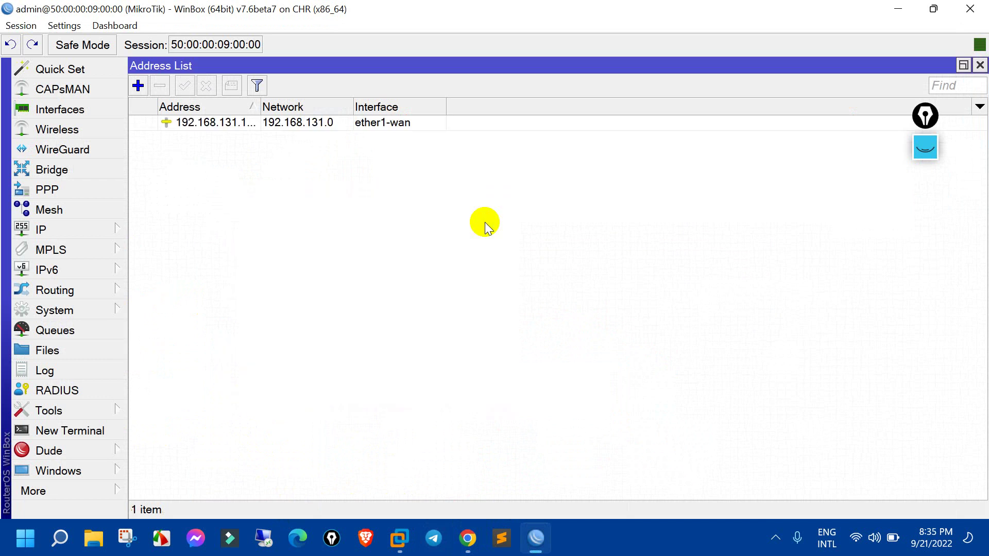
left_click(137, 86)
left_click(467, 538)
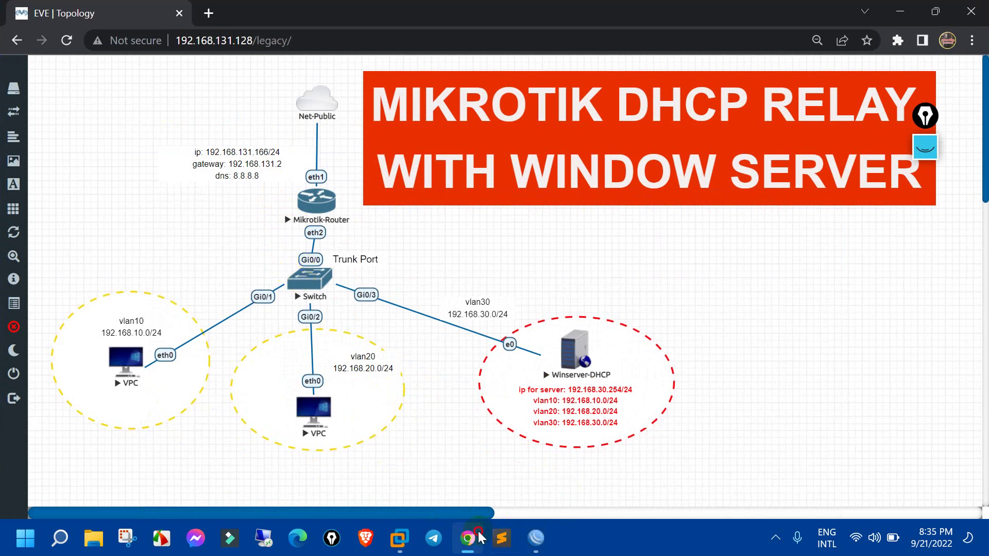
left_click(535, 538)
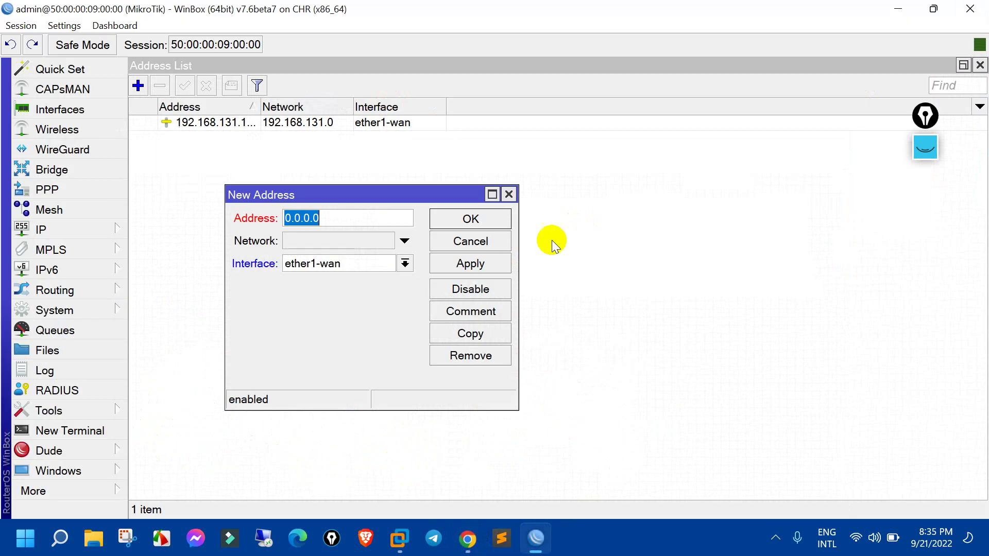
left_click(487, 241)
Widen the Address column in the address list to fit the full ether1-wan address
left_click(272, 122)
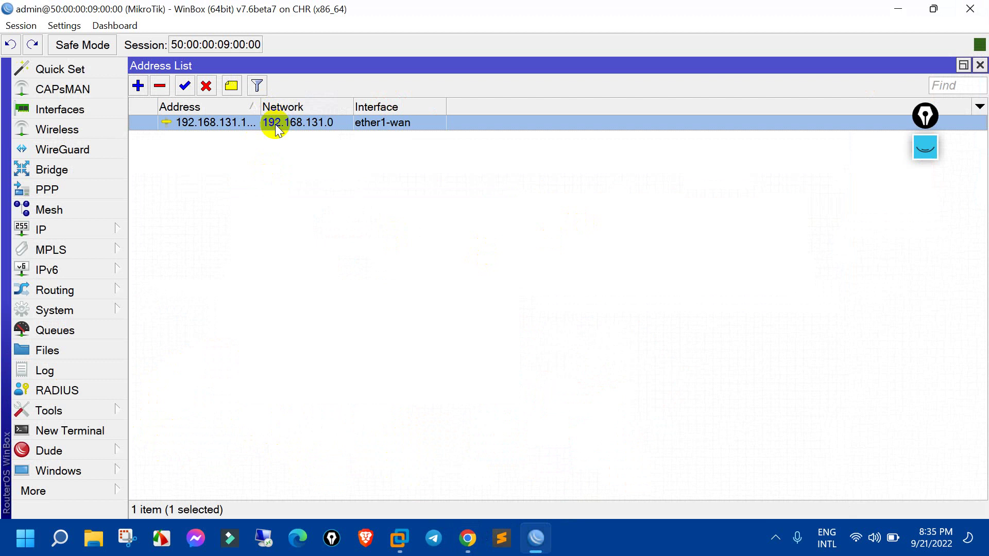
double_click(260, 107)
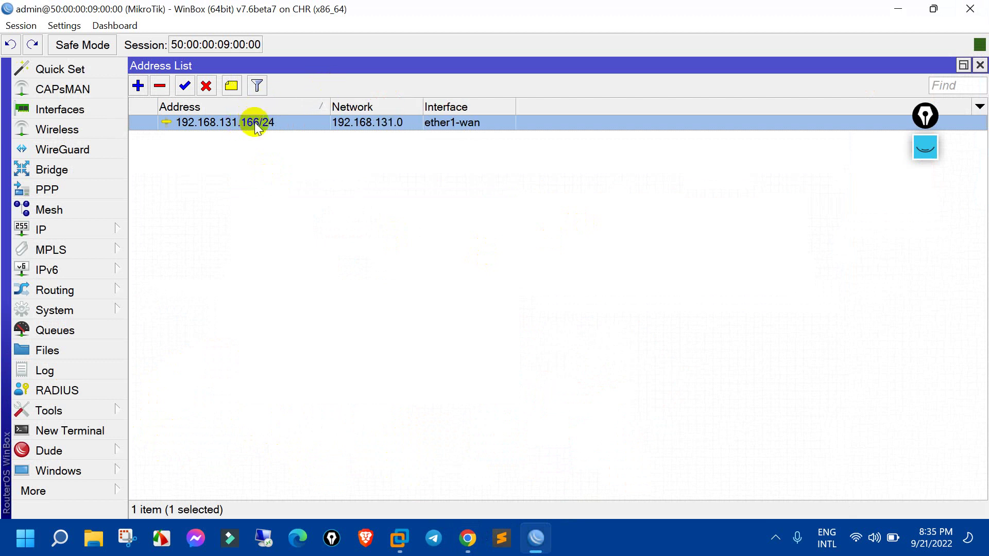
Set the router's DNS server to 8.8.8.8
left_click(73, 230)
left_click(170, 133)
double_click(466, 175)
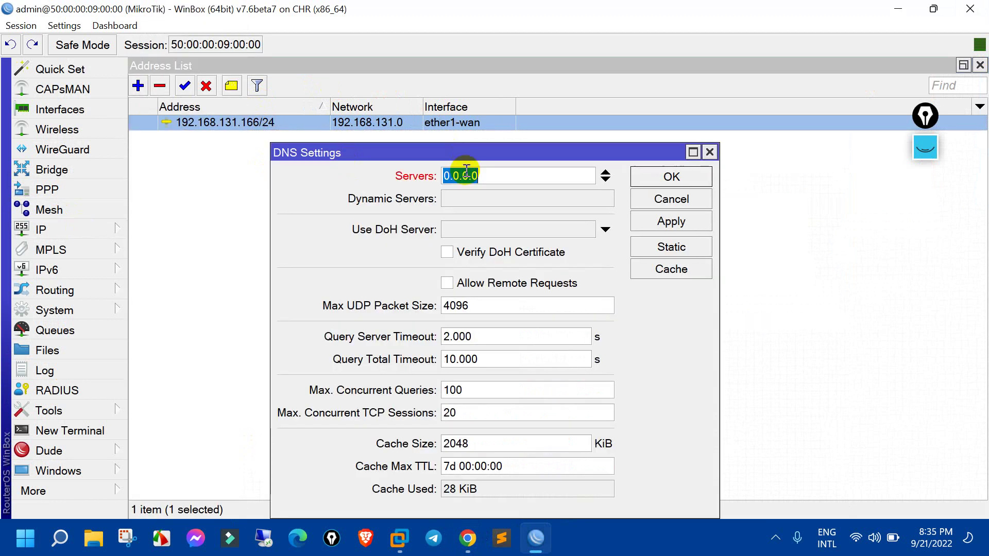
type("8.8.8.8")
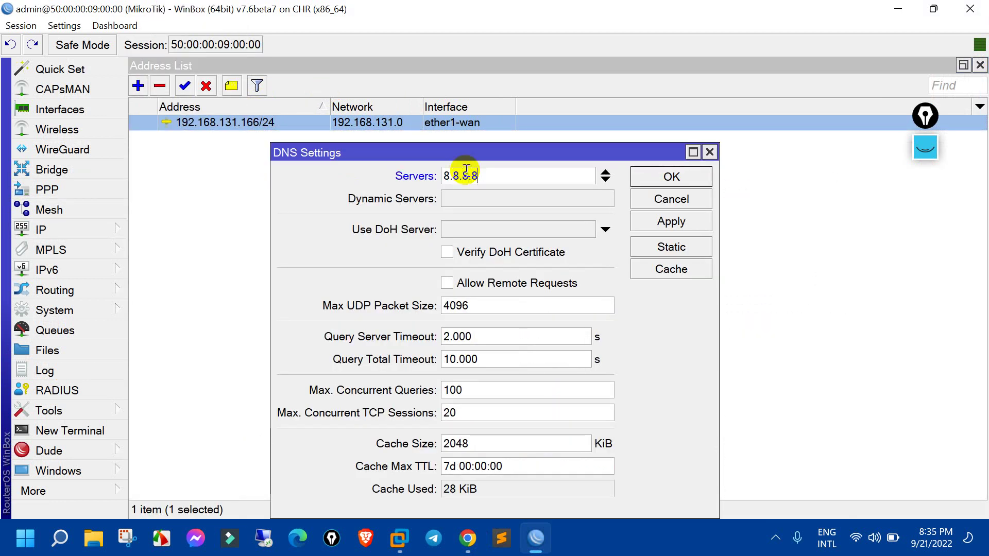
left_click(690, 179)
Add a default route for 0.0.0.0/0 through the gateway 192.168.131.2
left_click(114, 232)
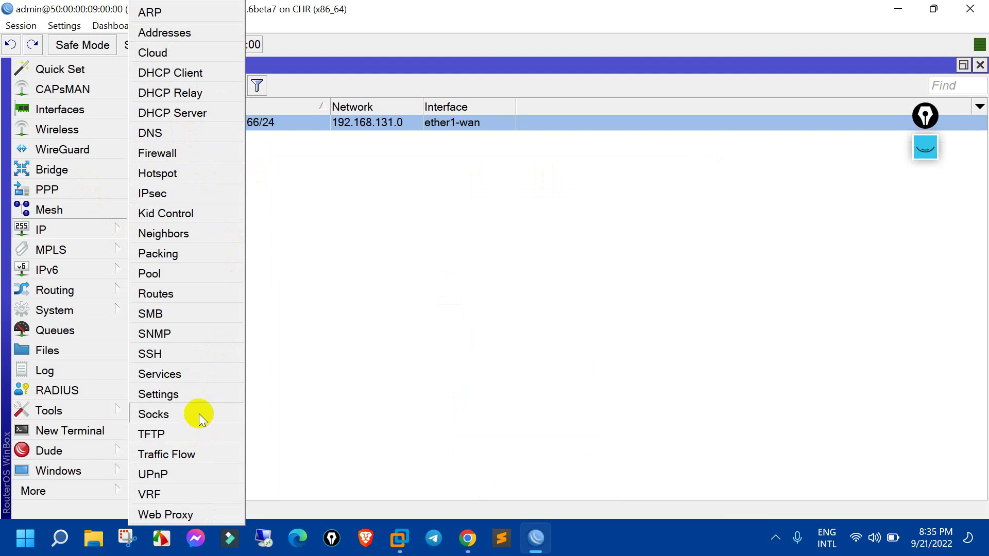
left_click(196, 295)
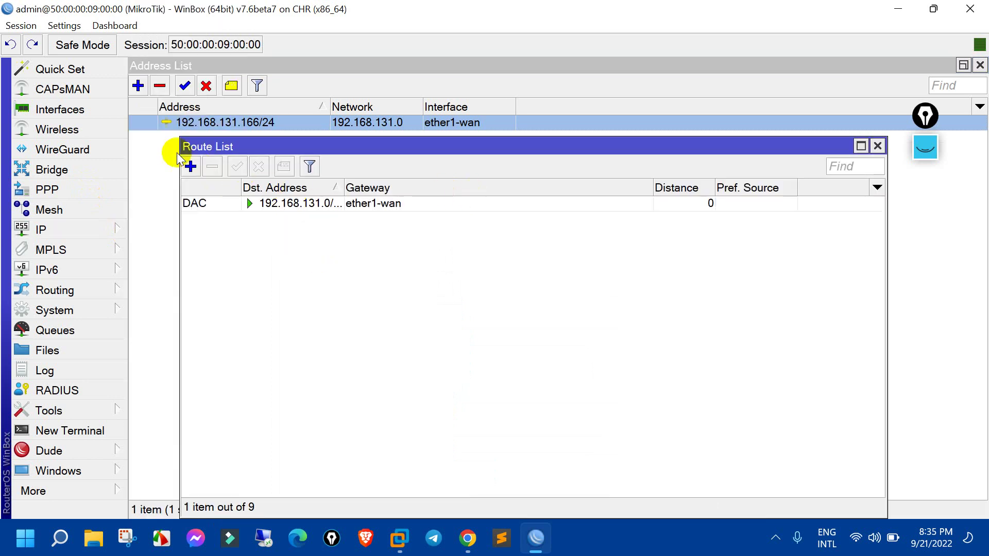
left_click(190, 167)
left_click(513, 133)
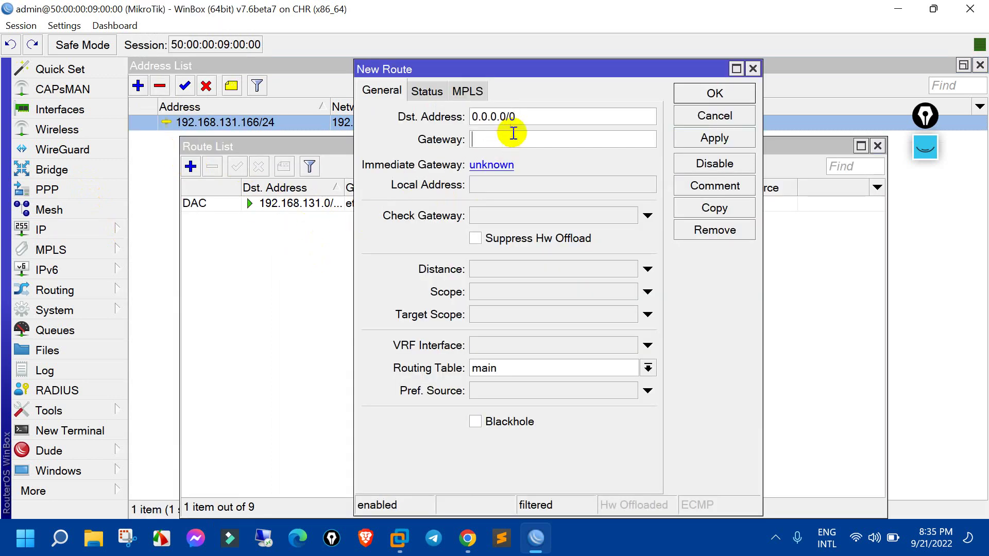
type("192.168.131.2")
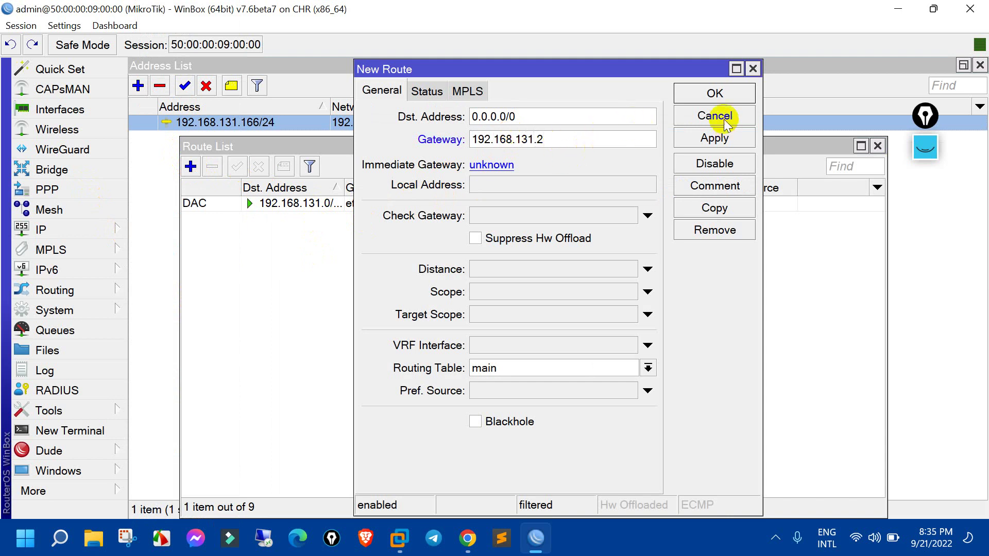
left_click(721, 93)
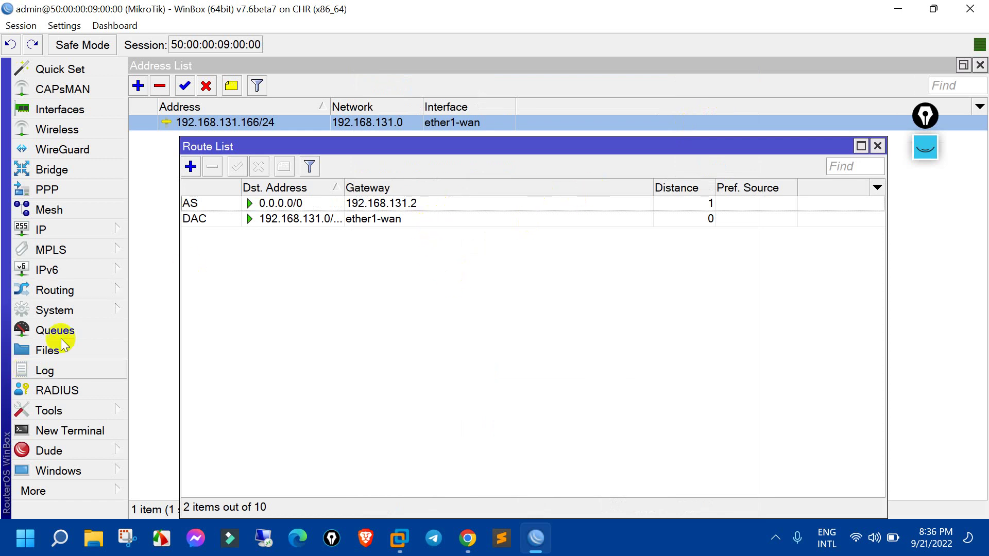
Open a router terminal and restart the router session at 50:00:00:09:00:00 as admin, entering the account password
left_click(93, 431)
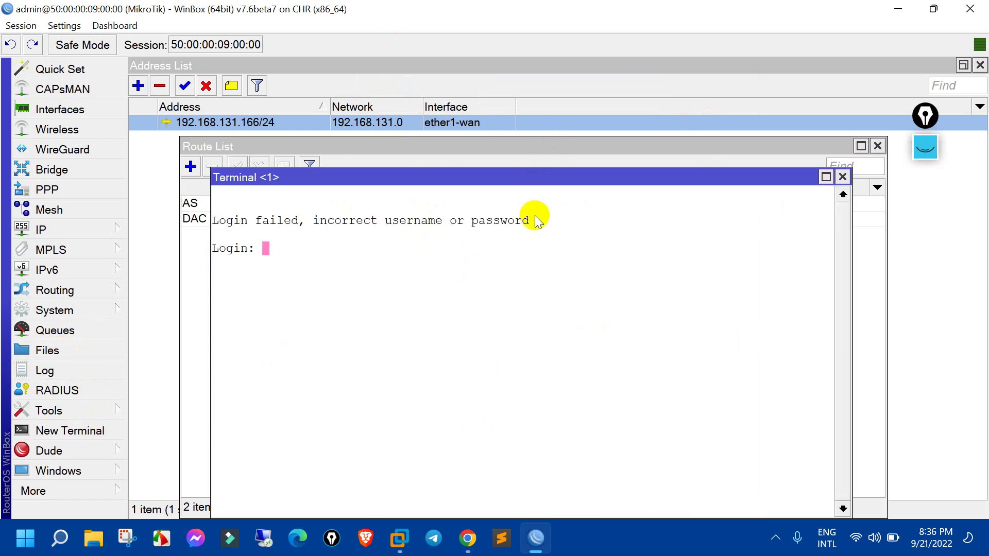
key("Return")
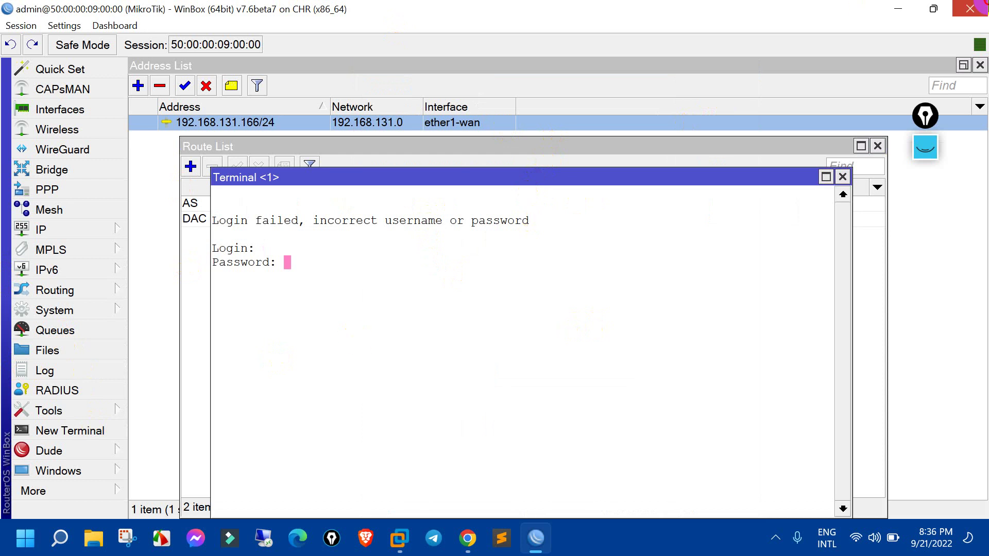
left_click(969, 9)
double_click(442, 34)
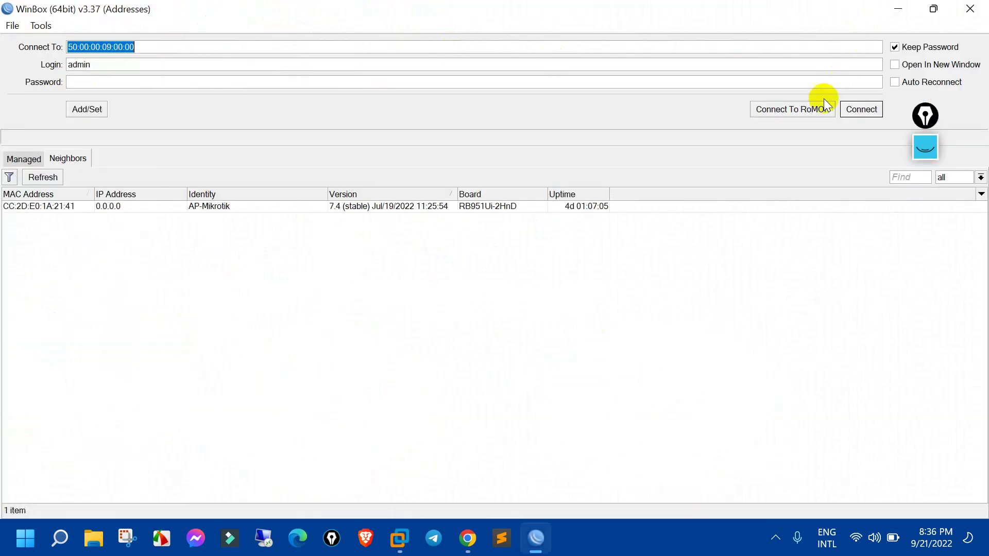
left_click(235, 83)
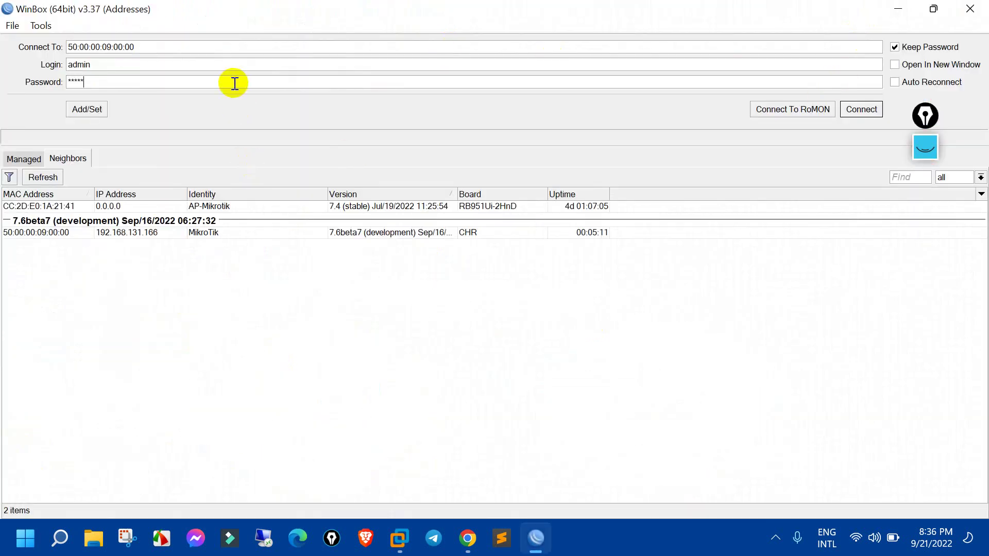
key("Return")
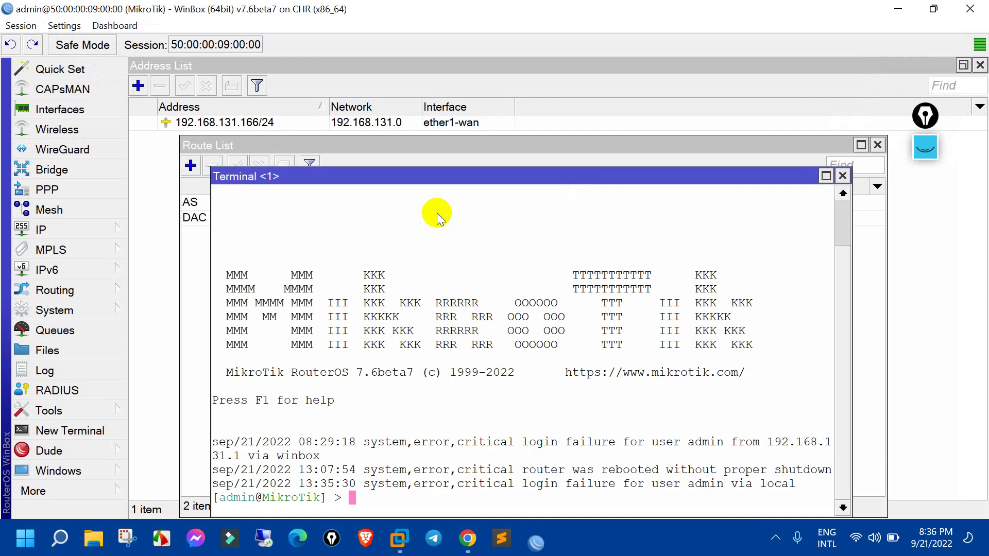
Ping google.com from the router terminal to test internet connectivity
left_click(405, 317)
type("pin")
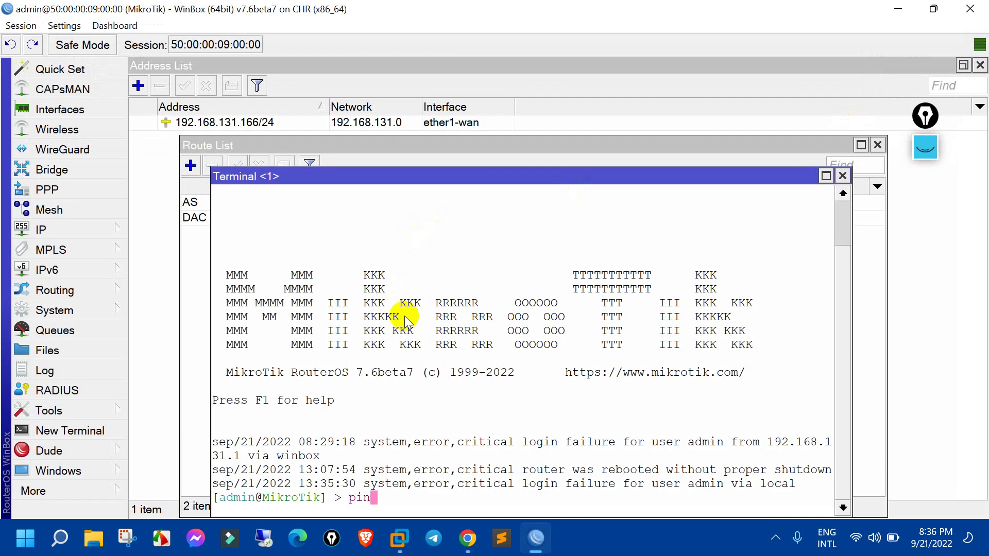
type("g google.com")
key("Return")
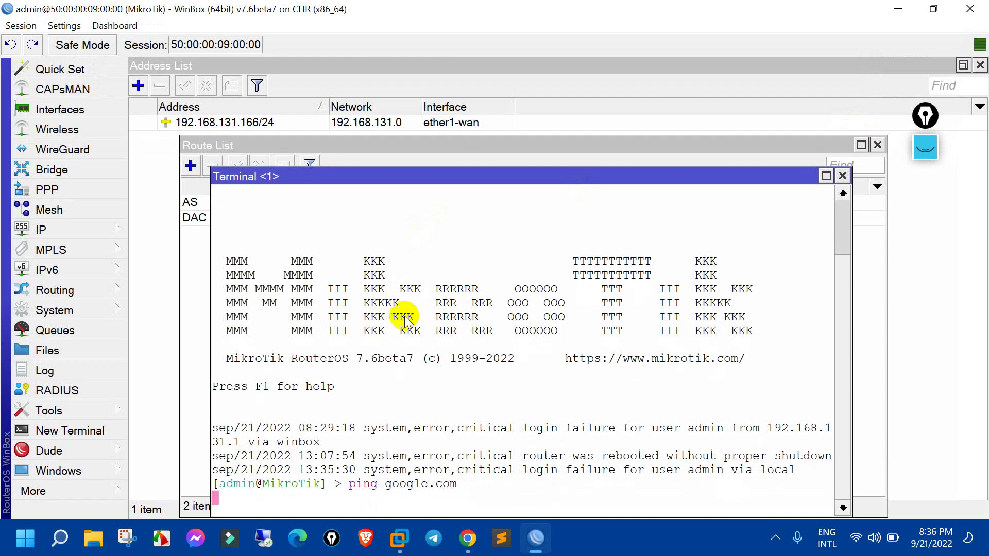
left_click_drag(509, 178, 500, 124)
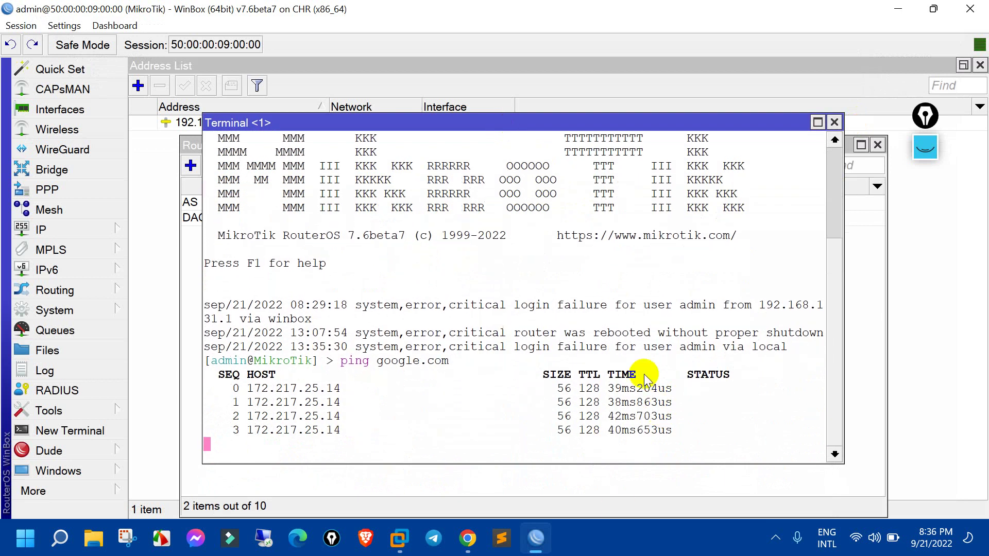
Close the terminal, the route list and the address list
left_click(834, 122)
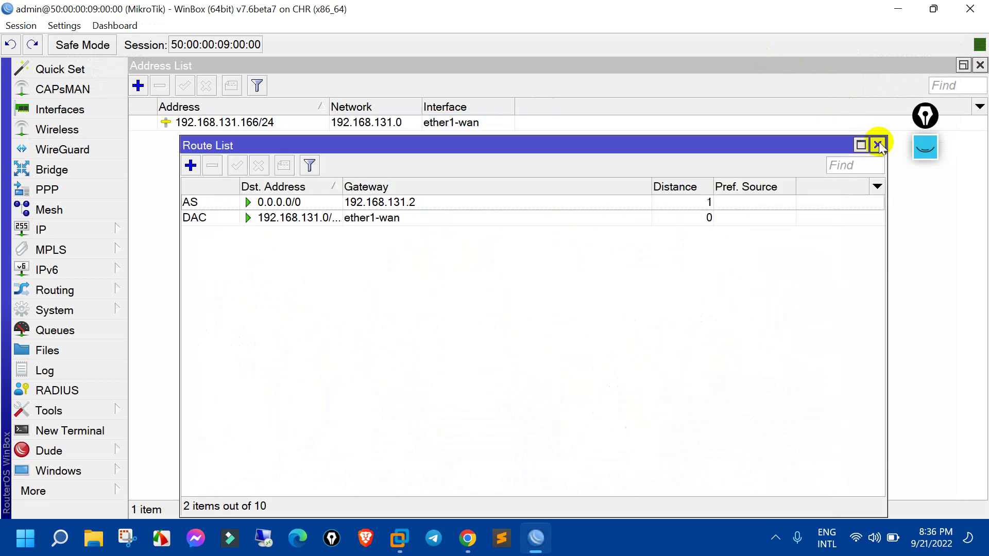
left_click(877, 145)
left_click(979, 66)
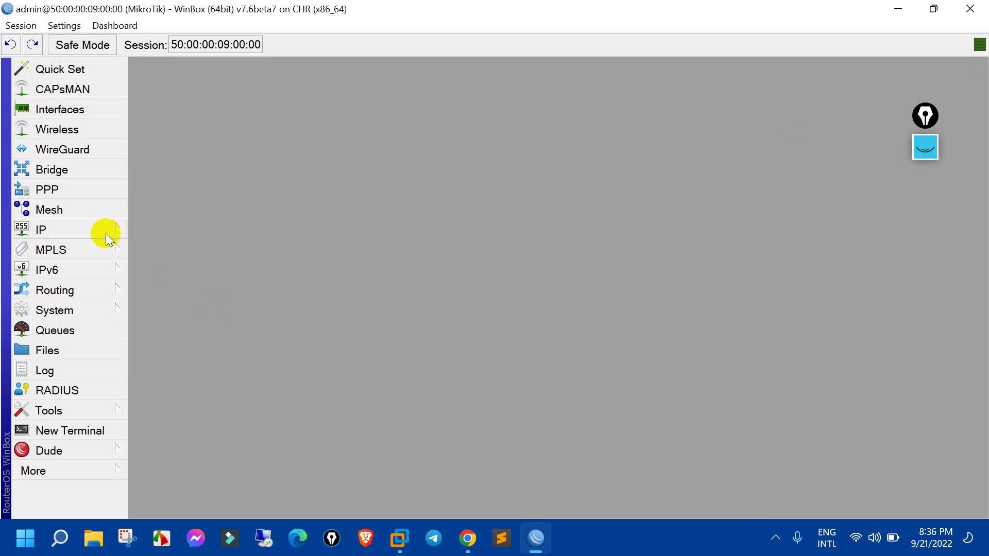
Start a new VLAN interface named vlan10 with VLAN ID 10
left_click(80, 110)
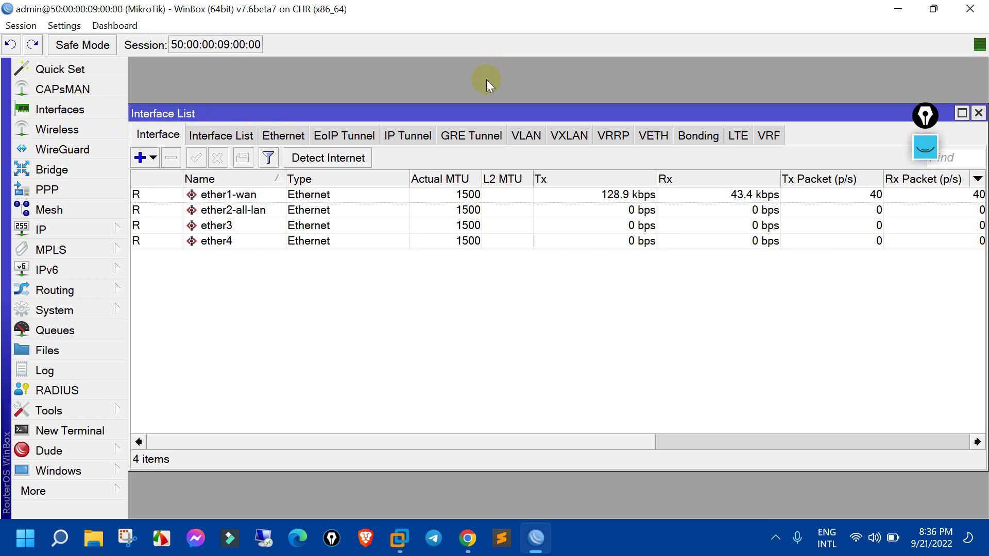
left_click(528, 136)
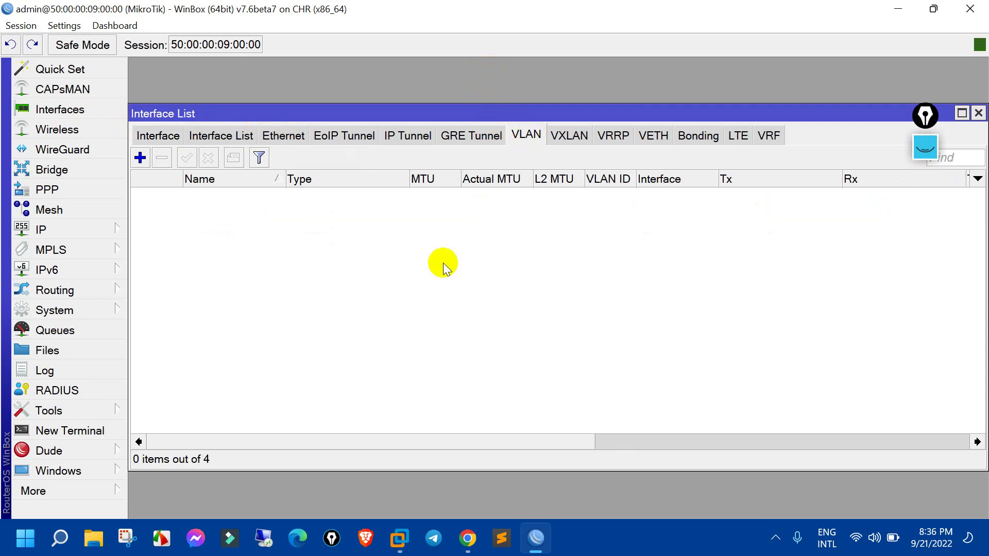
left_click(139, 158)
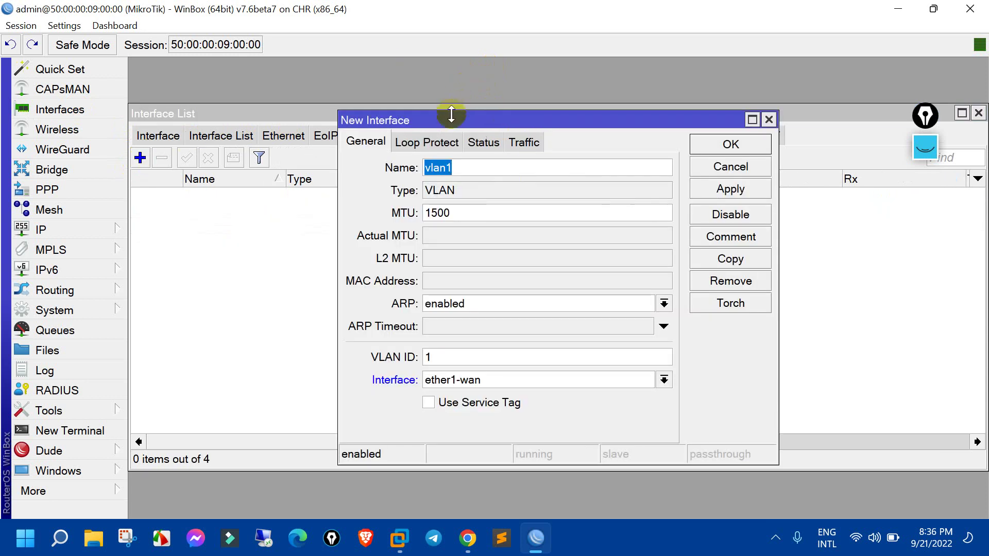
left_click_drag(434, 115, 301, 112)
left_click(328, 162)
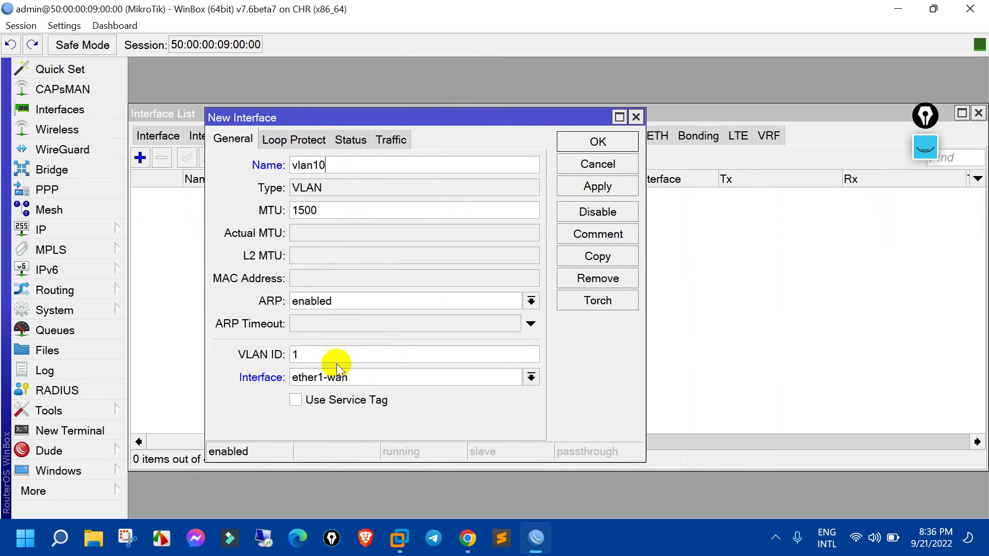
left_click(352, 351)
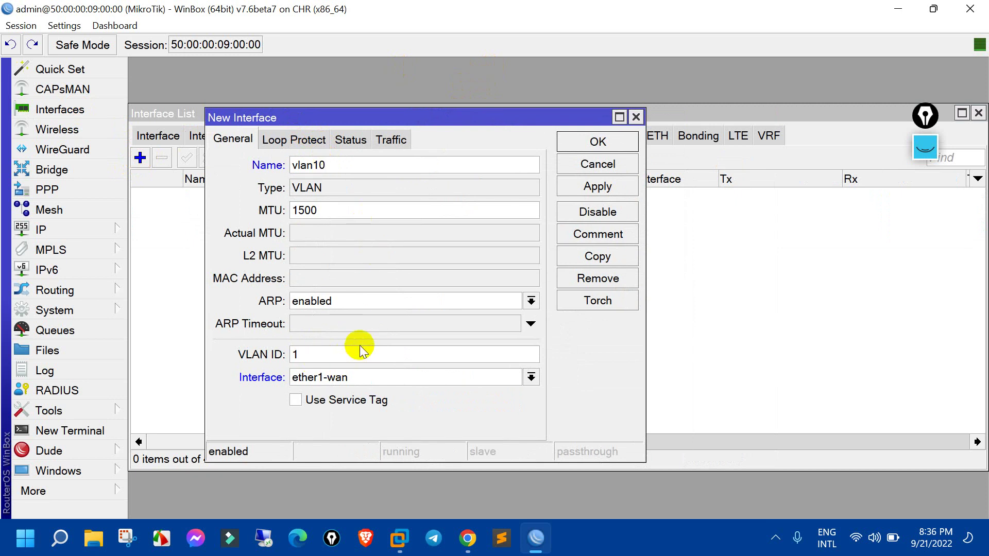
type("0")
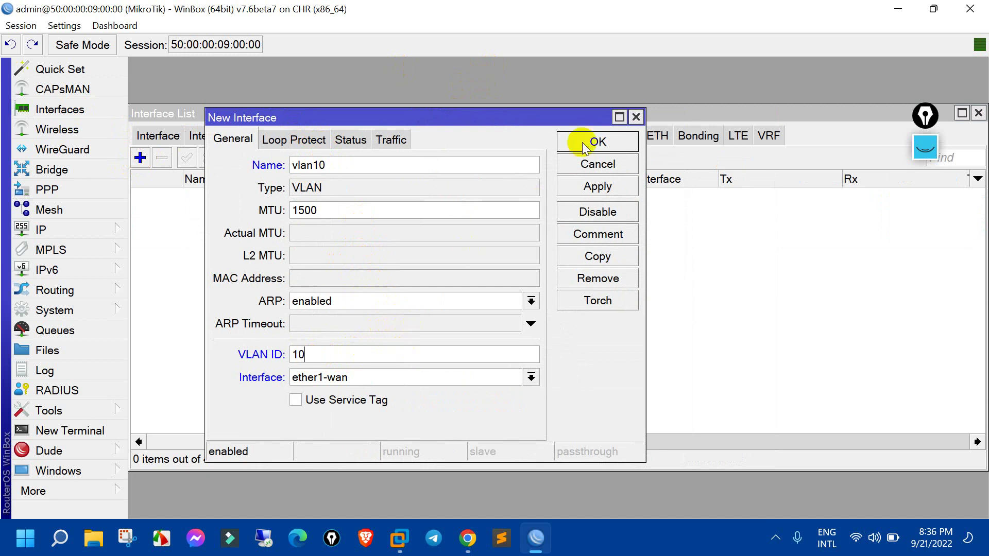
Assign vlan10 to the parent interface ether2-all-lan, check the trunk link in the EVE topology, and save the VLAN
left_click(355, 380)
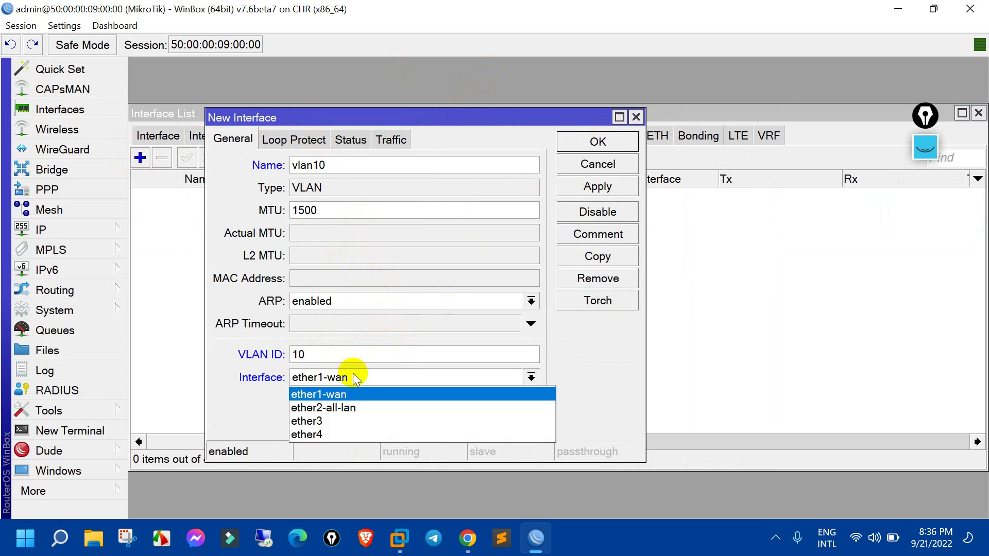
left_click(339, 406)
left_click(465, 540)
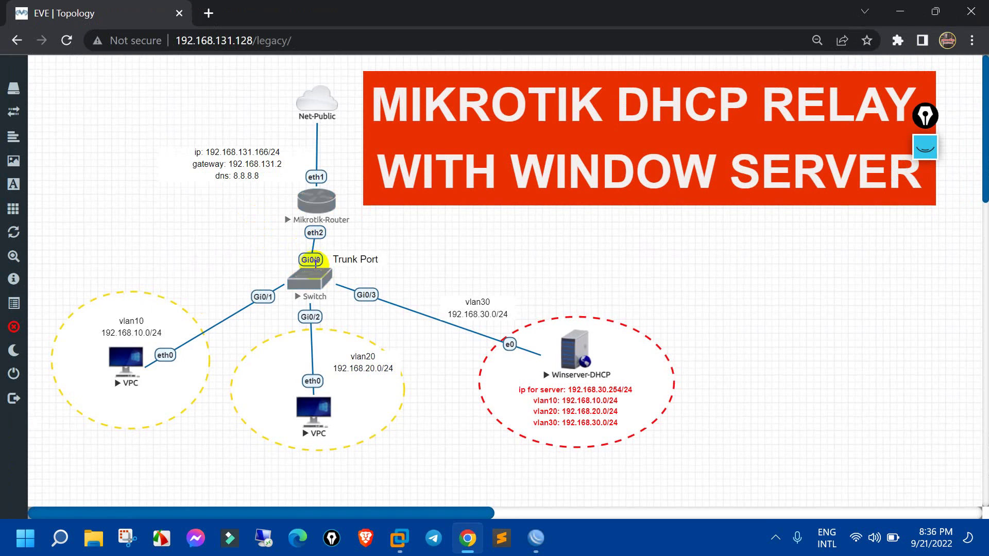
left_click(535, 538)
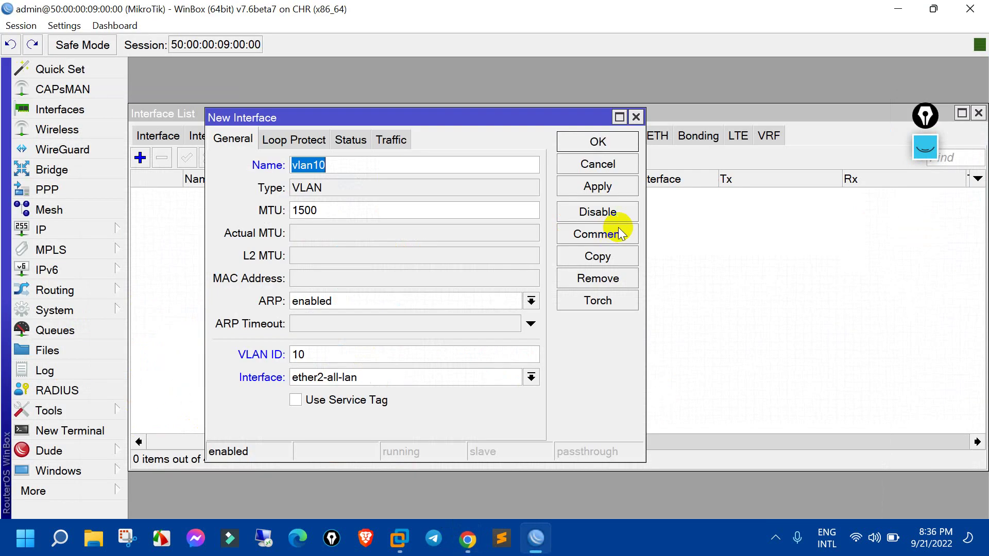
left_click(613, 143)
Duplicate the vlan10 interface as vlan20 with VLAN ID 20 on ether2-all-lan
double_click(386, 198)
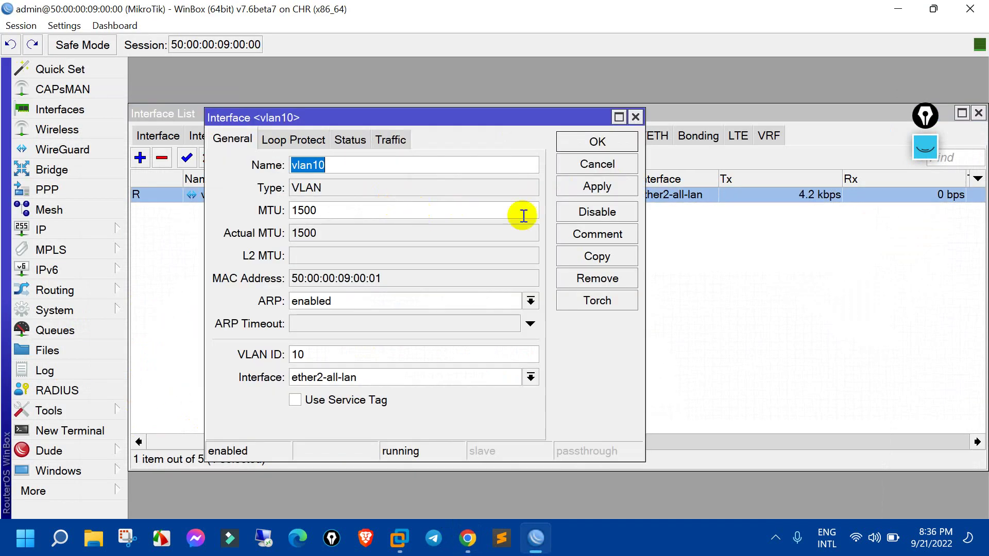
left_click(596, 259)
left_click(443, 179)
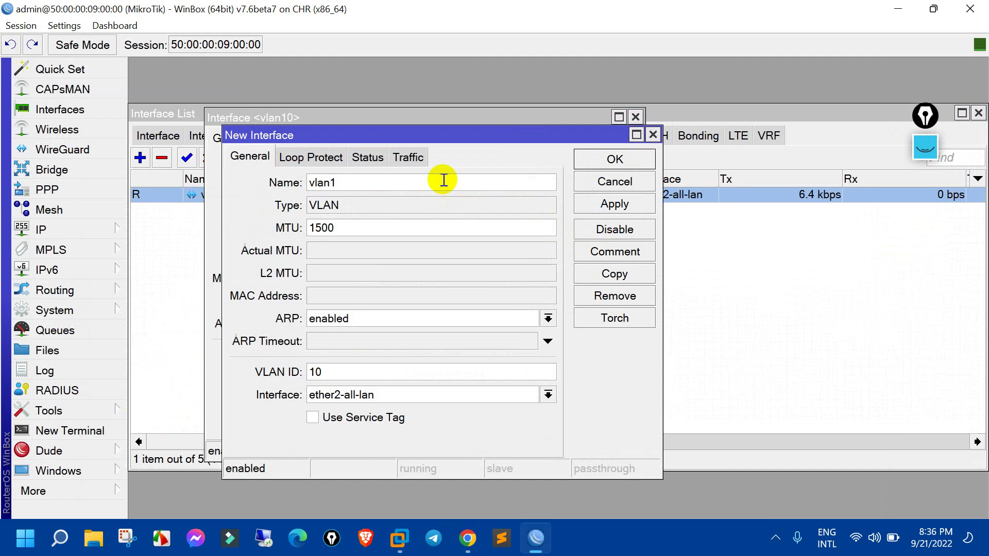
left_click(393, 372)
key("BackSpace")
key("BackSpace")
type("2")
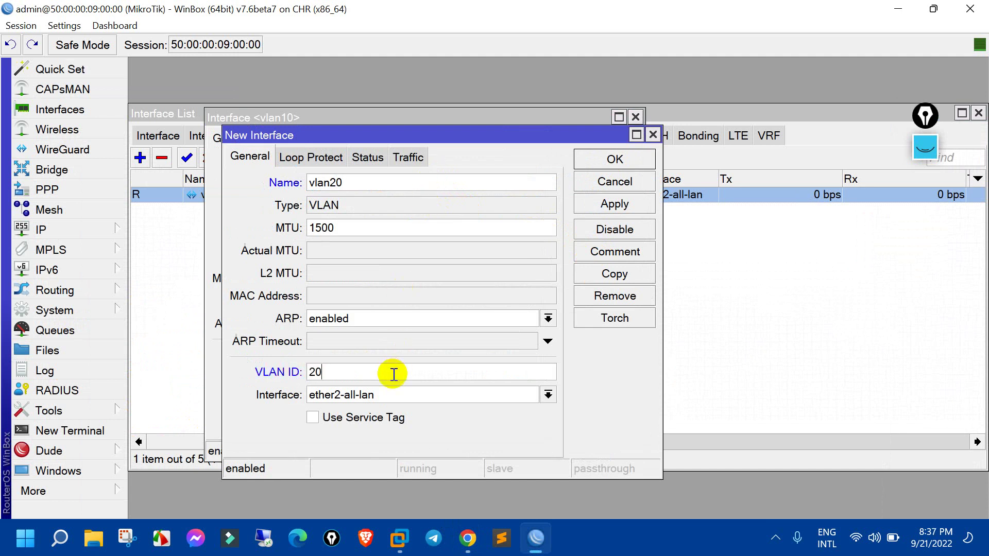
left_click(622, 160)
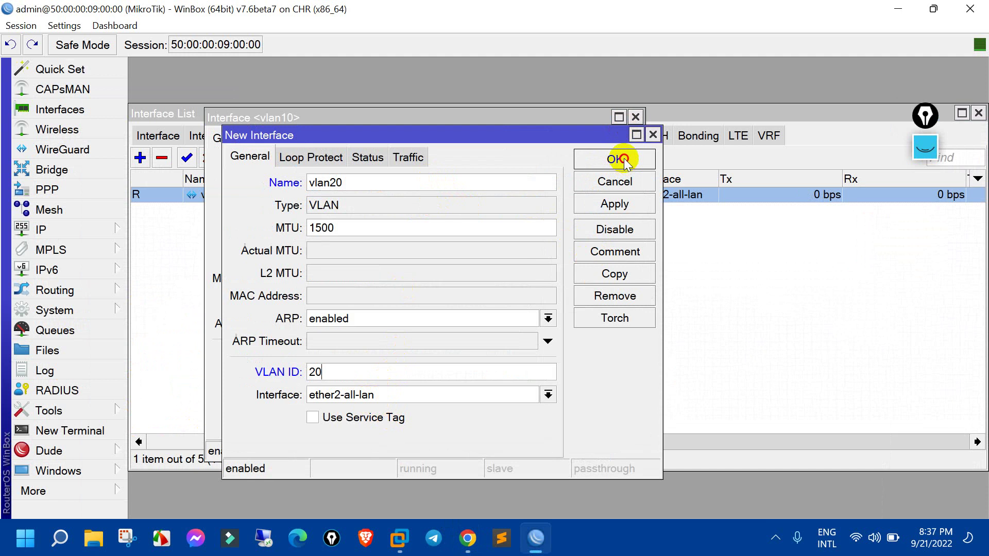
Duplicate the vlan10 interface as vlan30 with VLAN ID 30 on ether2-all-lan, and close the vlan10 settings
left_click(618, 256)
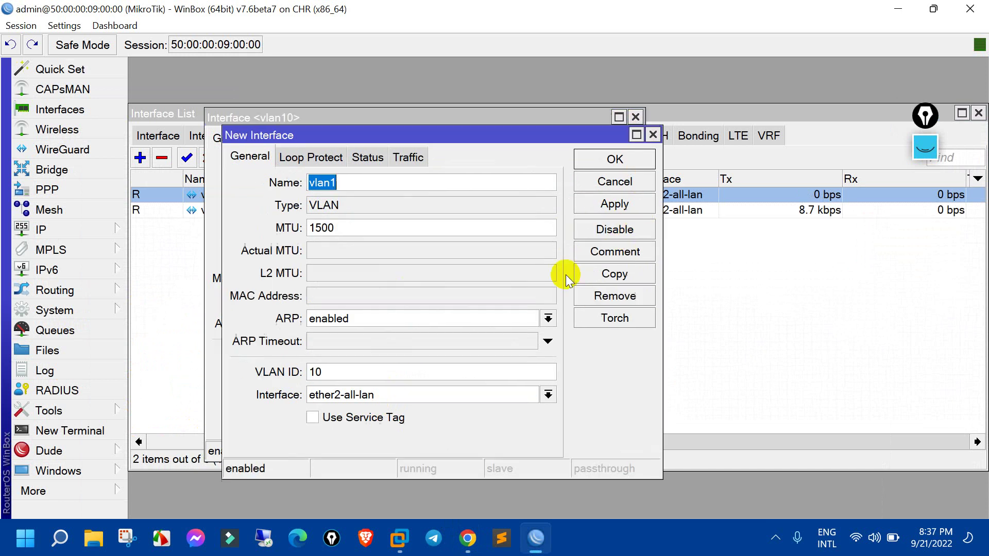
left_click(419, 180)
key("BackSpace")
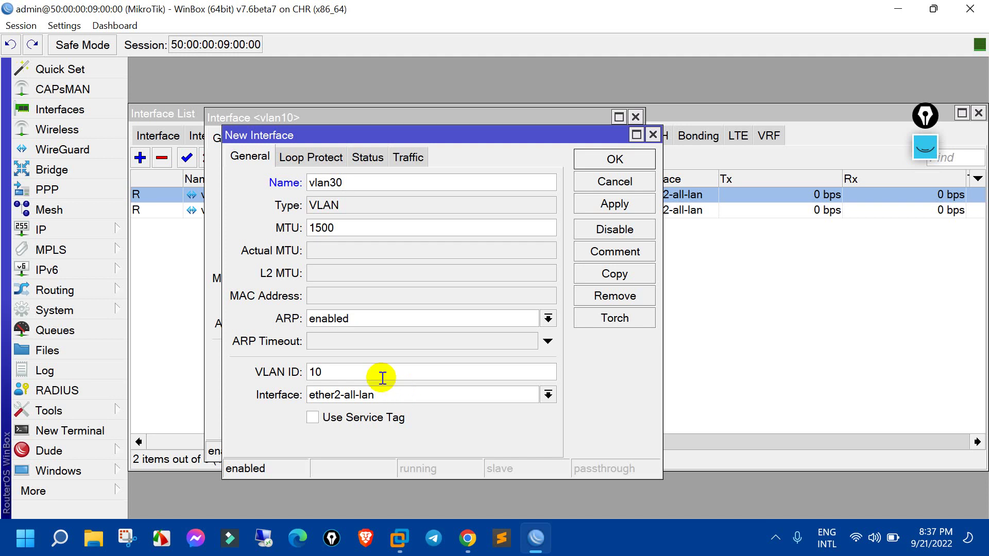
type("30")
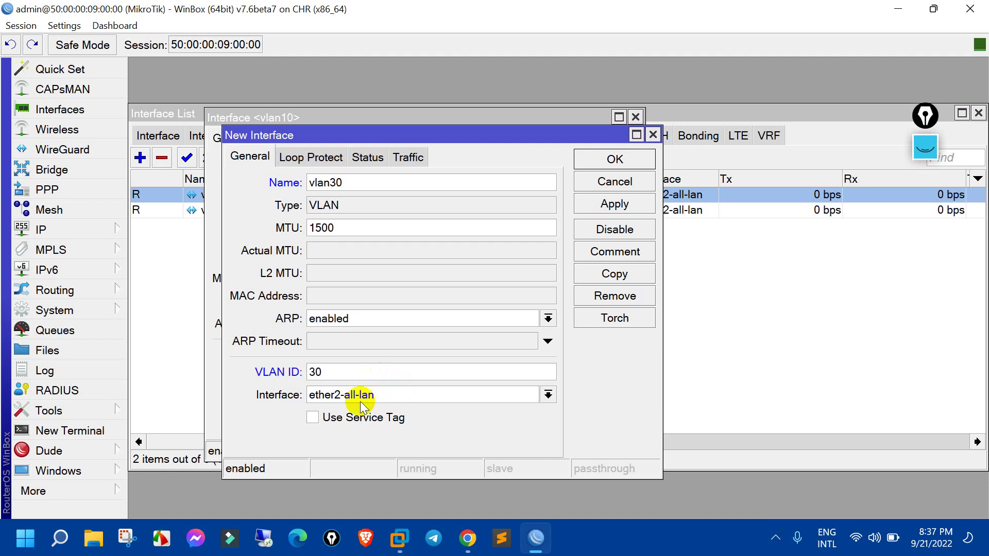
left_click(610, 158)
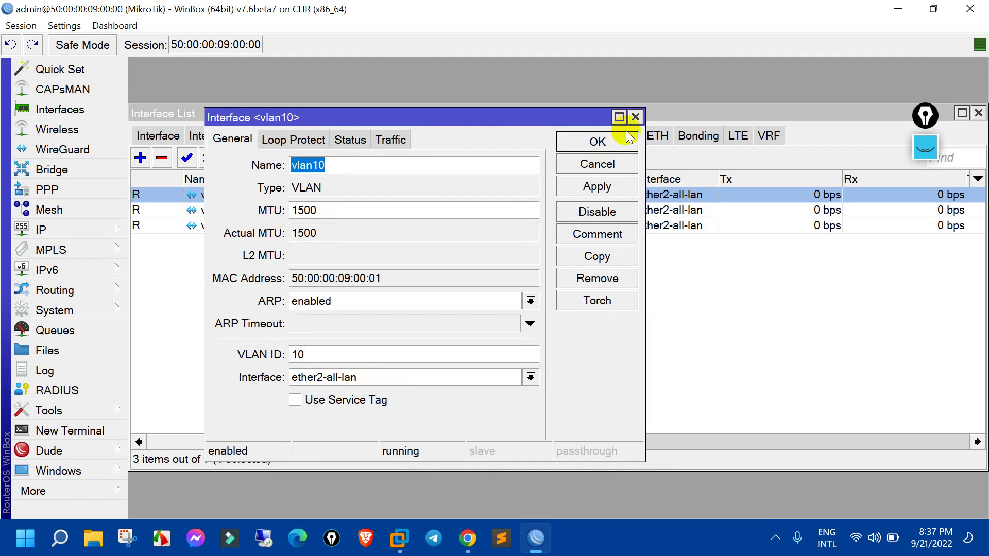
left_click(635, 118)
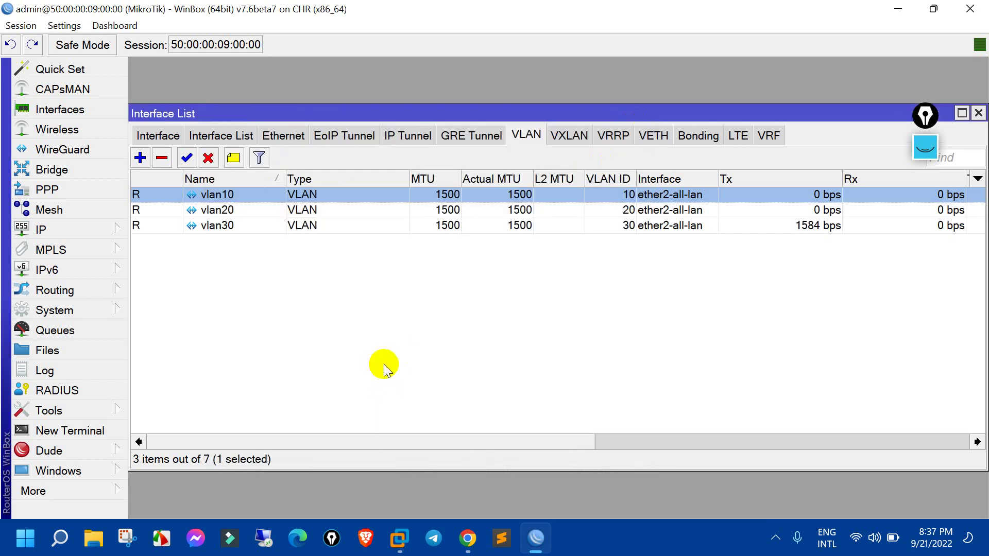
left_click_drag(561, 446, 470, 419)
left_click(552, 301)
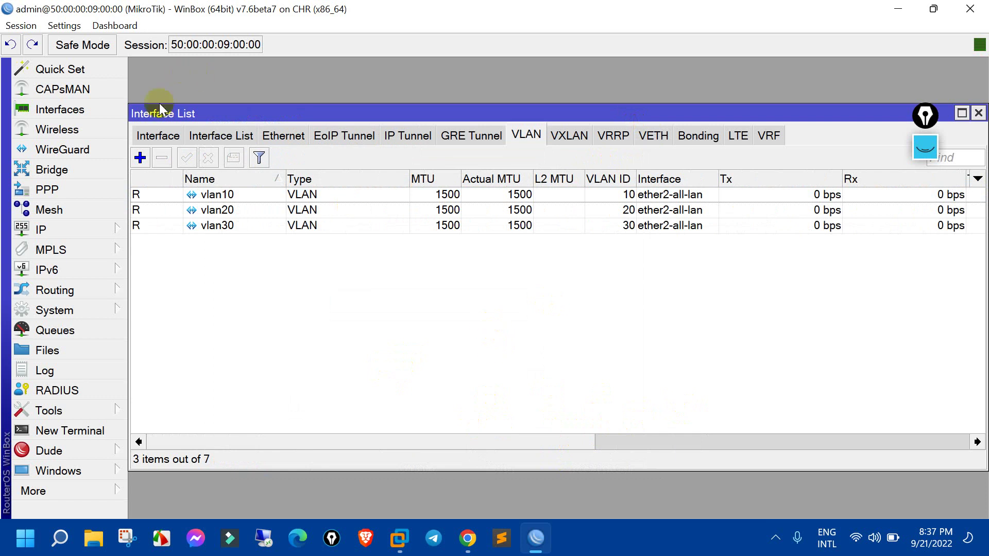
Add the IP address 192.168.10.1/24 to the vlan10 interface
left_click(97, 228)
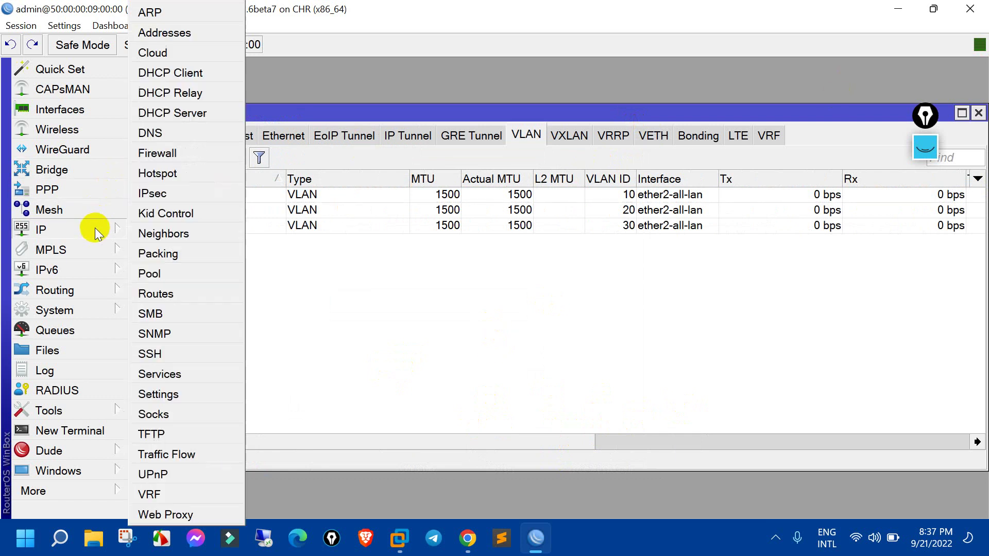
left_click(185, 34)
left_click(137, 85)
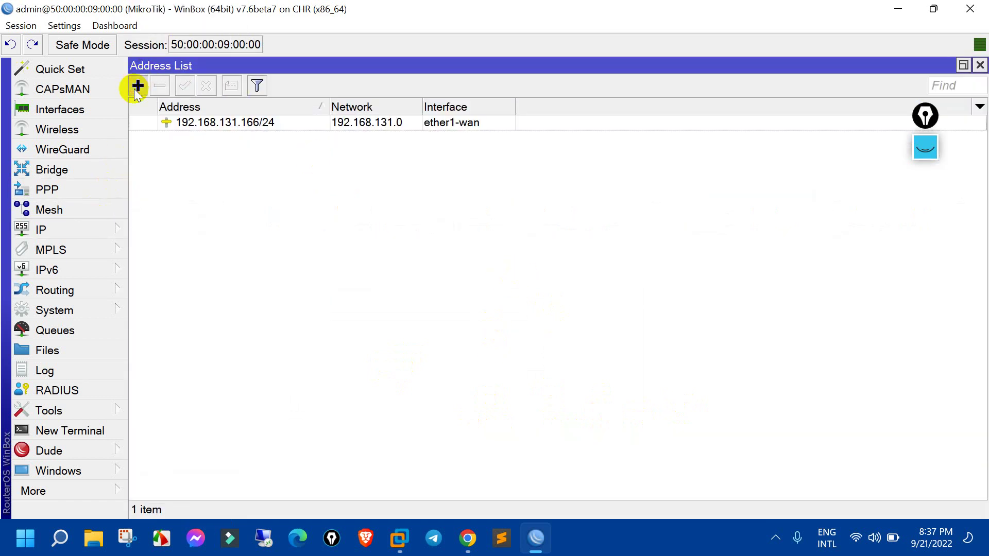
left_click_drag(339, 186, 334, 166)
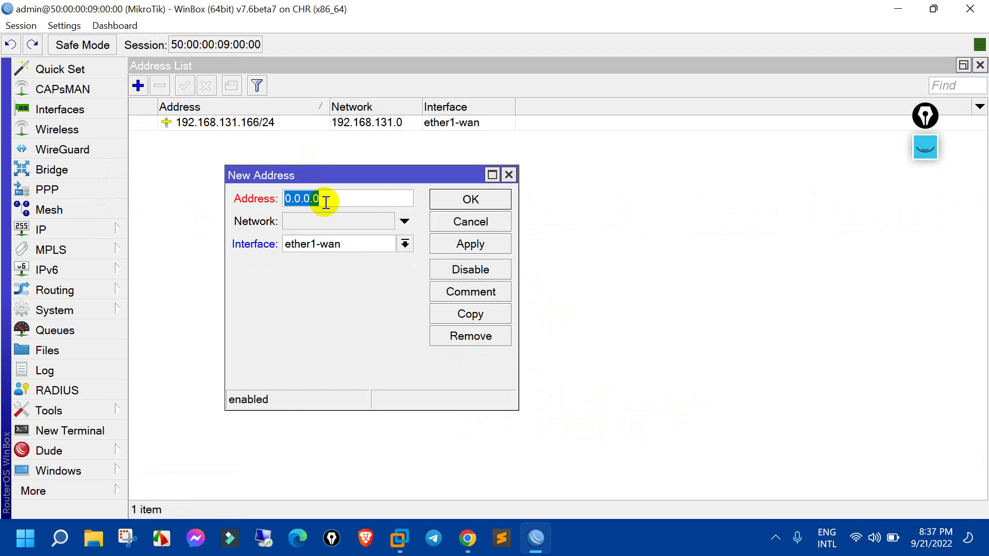
type("192.168.10.")
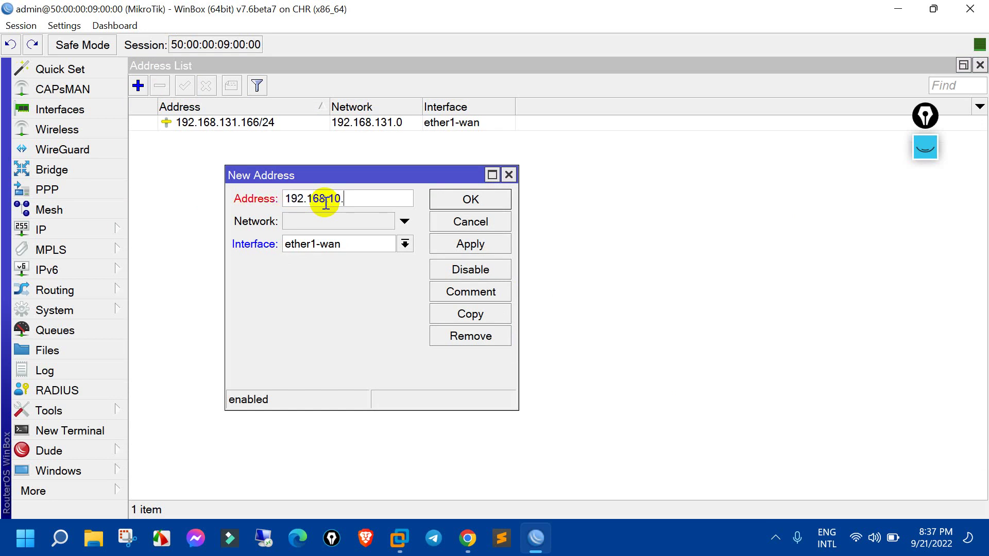
type("1/24")
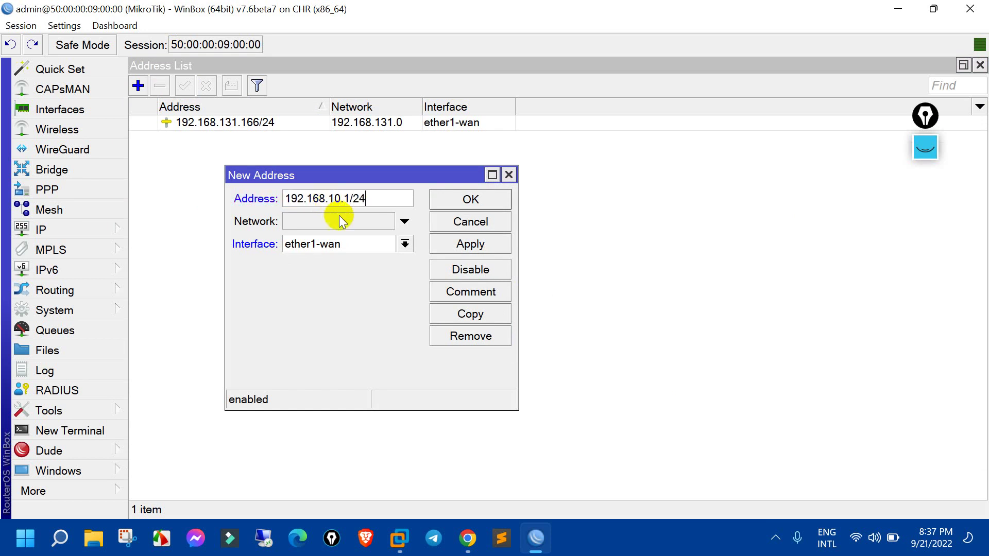
left_click(355, 244)
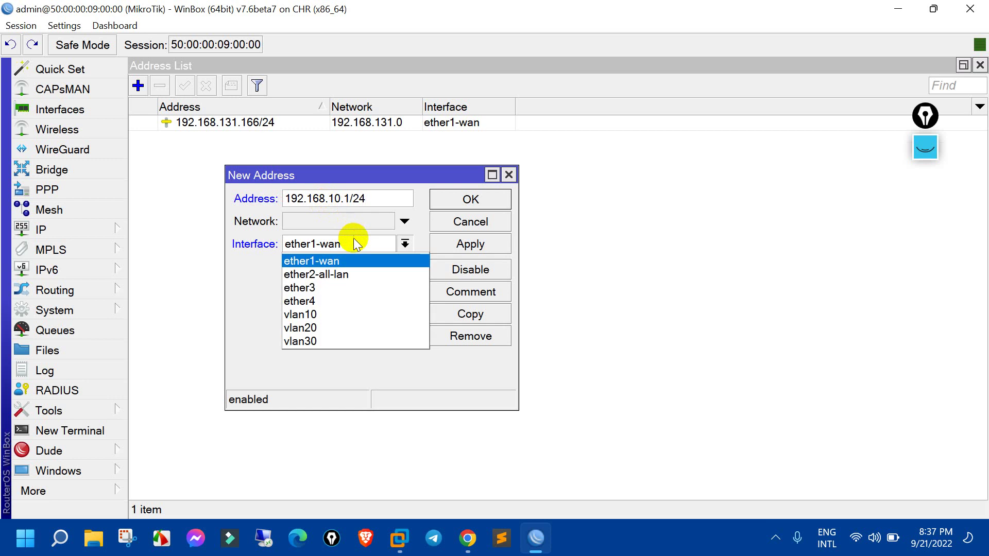
left_click(326, 315)
left_click(470, 199)
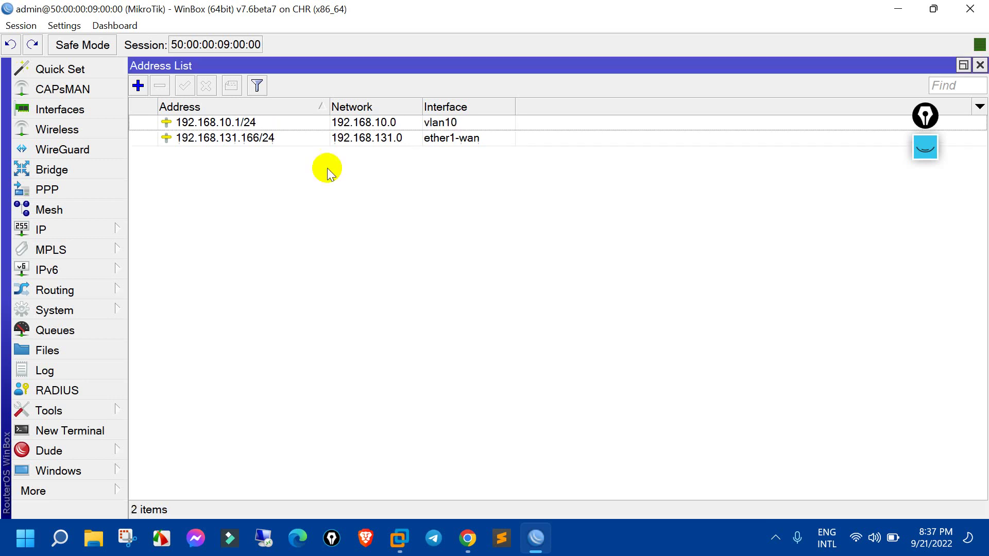
Copy the vlan10 address entry as 192.168.20.1/24 and assign it to the vlan20 interface
left_click(138, 85)
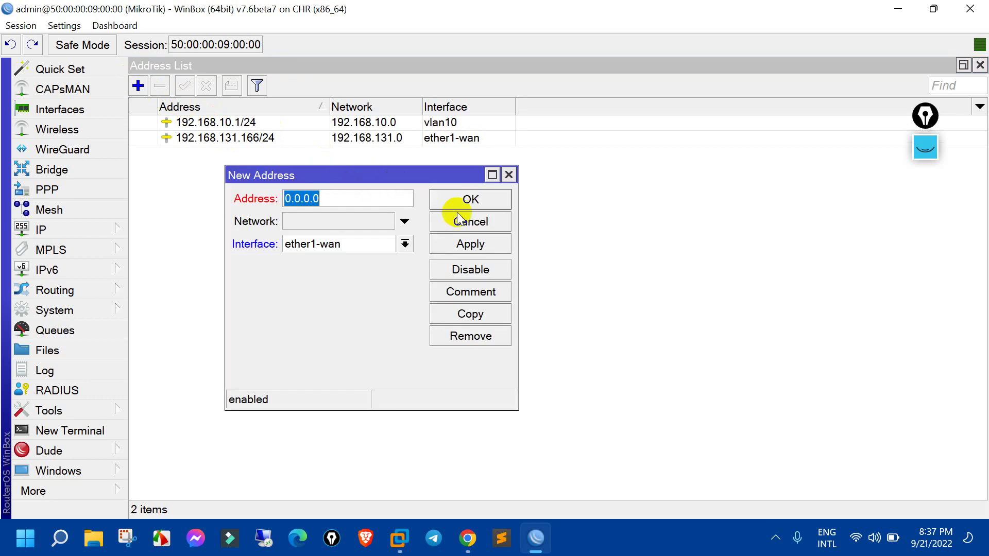
left_click(479, 222)
double_click(304, 123)
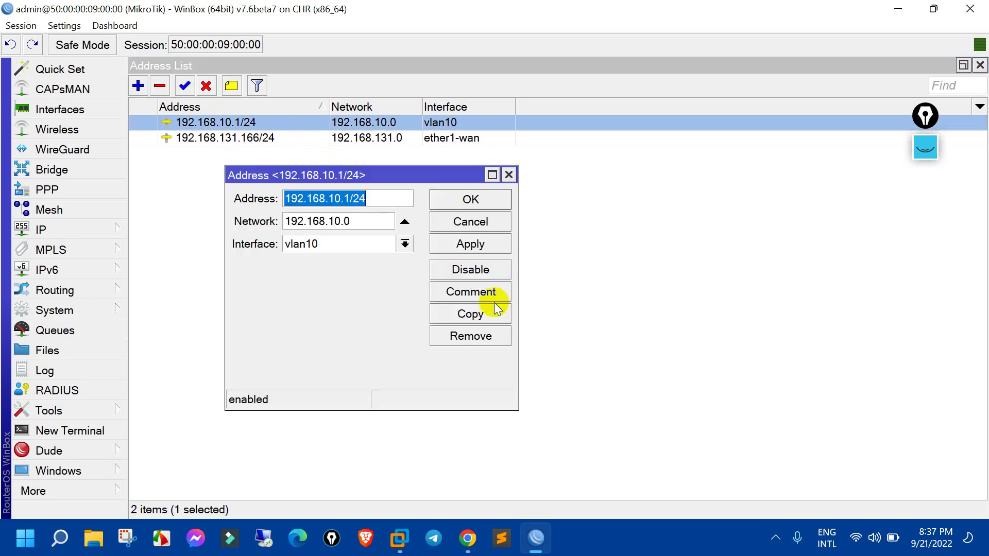
left_click(495, 311)
left_click(354, 216)
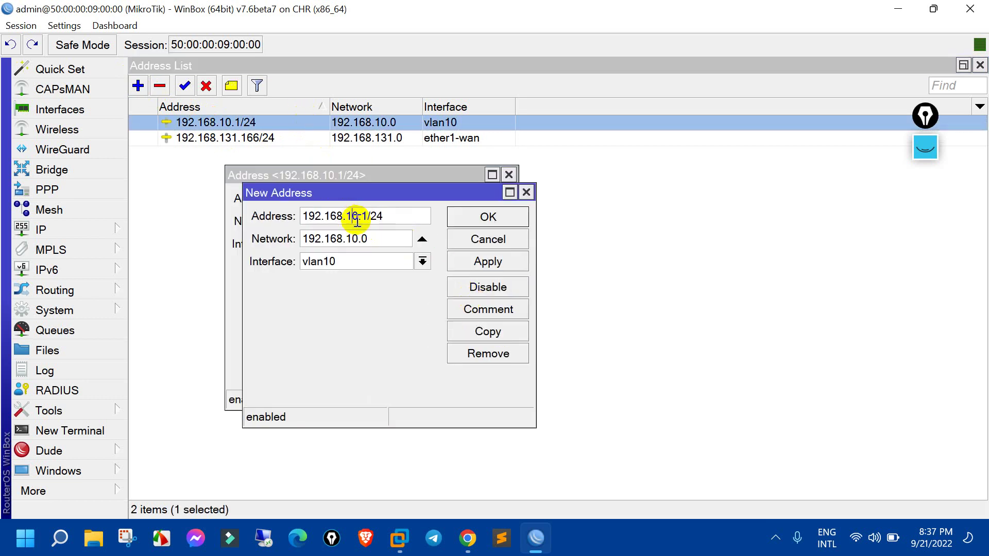
type("2")
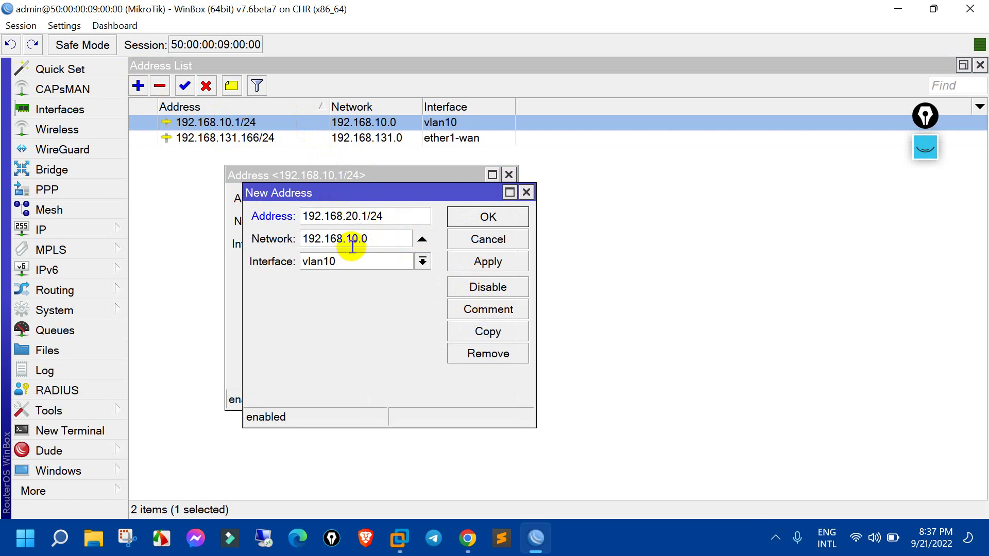
left_click(330, 261)
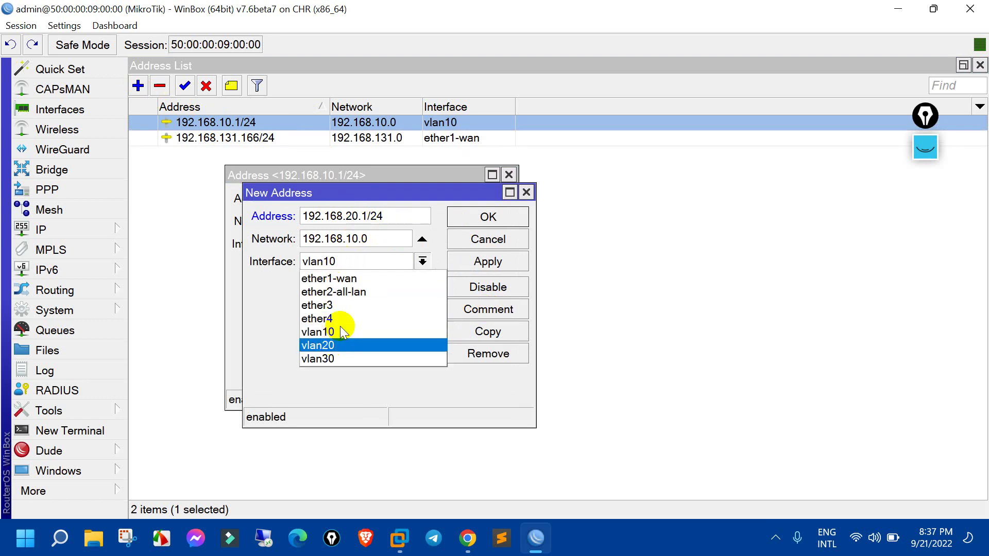
left_click(337, 345)
left_click(468, 218)
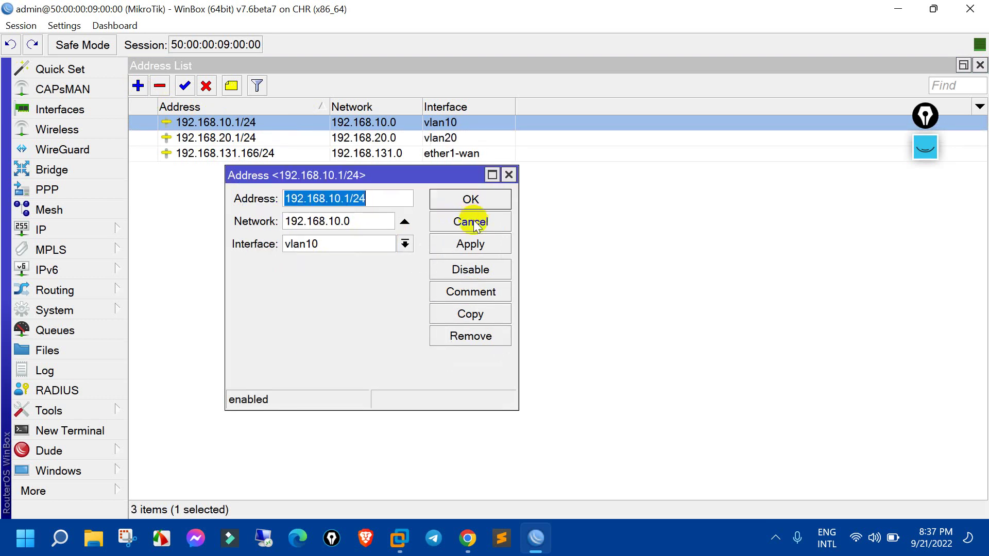
Copy the vlan10 address entry as 192.168.30.1/24 on the vlan30 interface, and close the address and interface lists
left_click(470, 314)
left_click(356, 216)
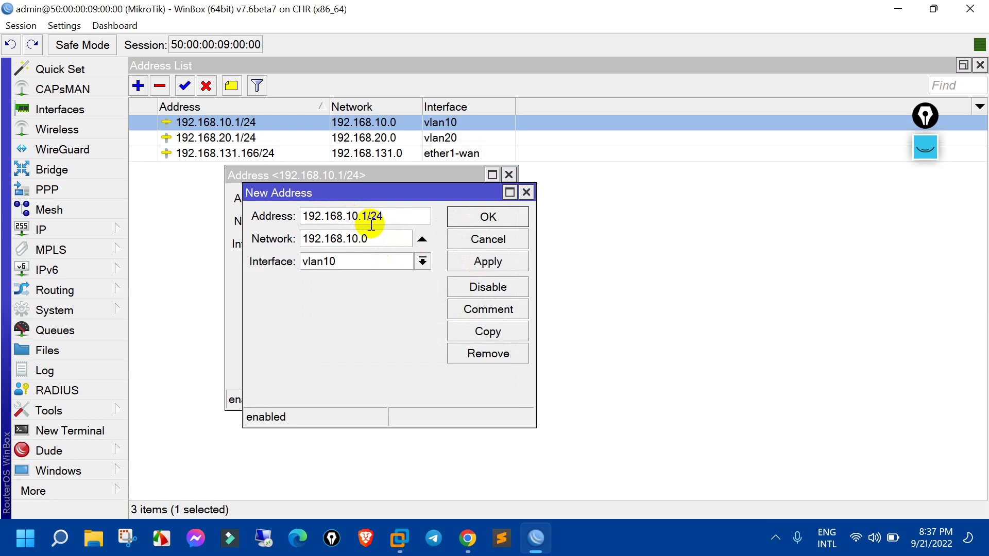
type("3")
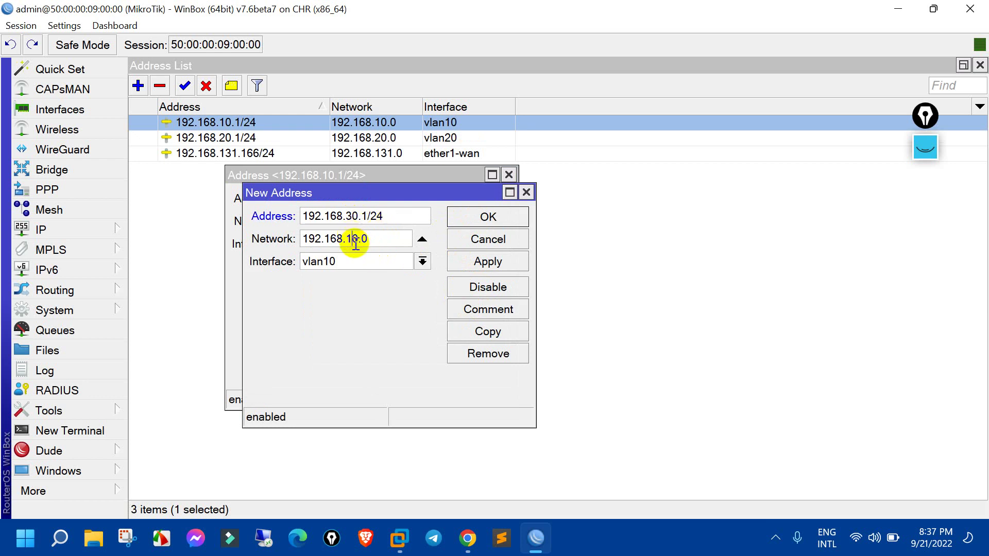
left_click(361, 262)
left_click(346, 355)
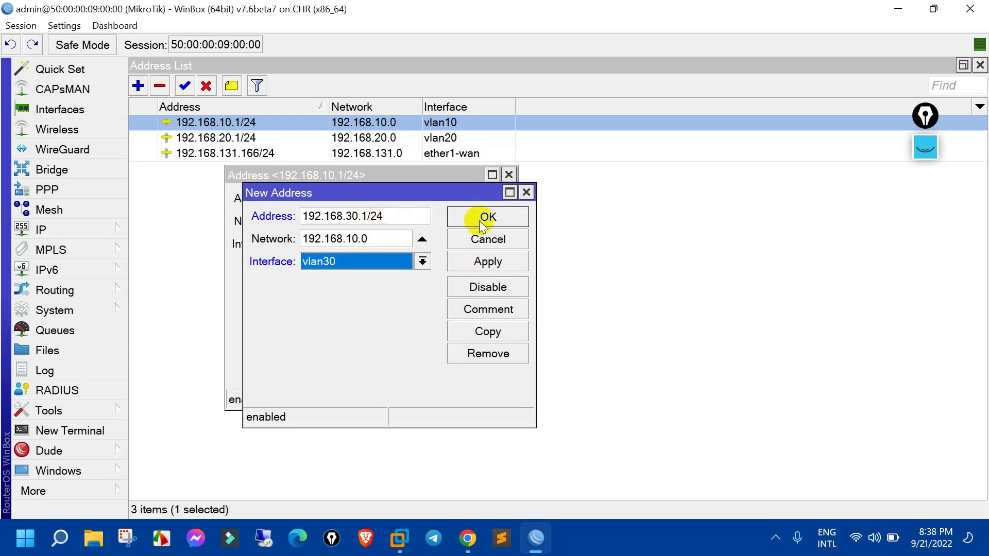
key("Return")
left_click(509, 174)
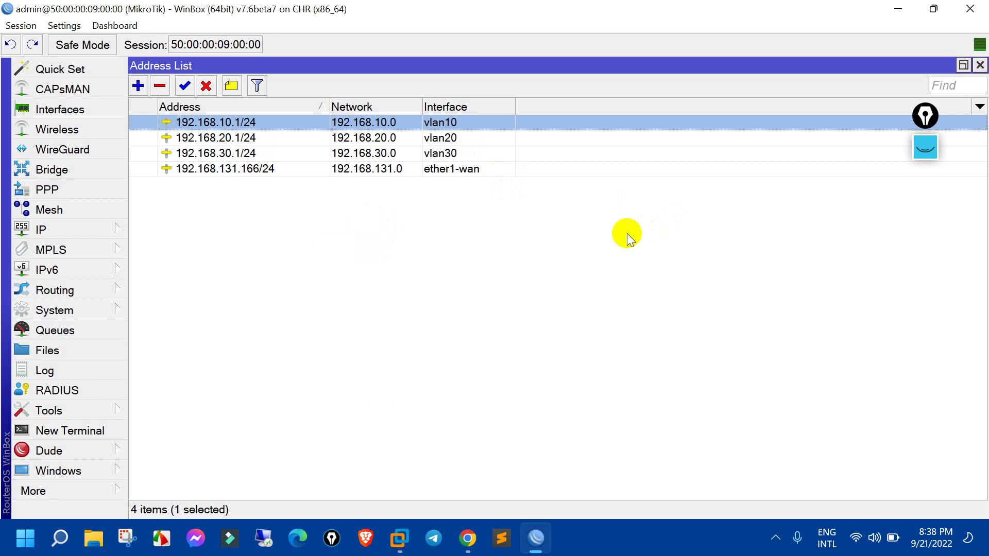
left_click(981, 65)
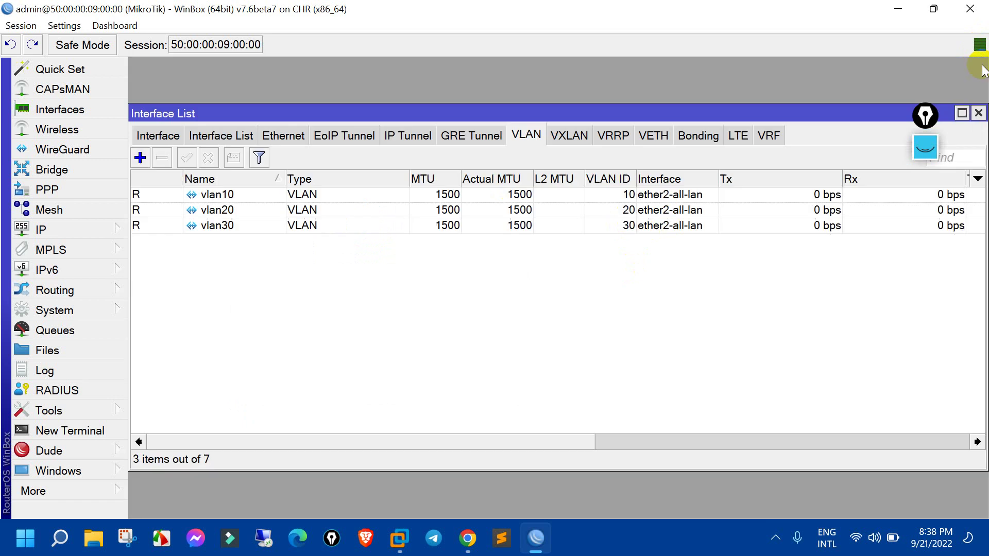
left_click(980, 106)
Start a new DHCP relay named relay-vlan10 and assign it to the vlan10 interface
left_click(80, 232)
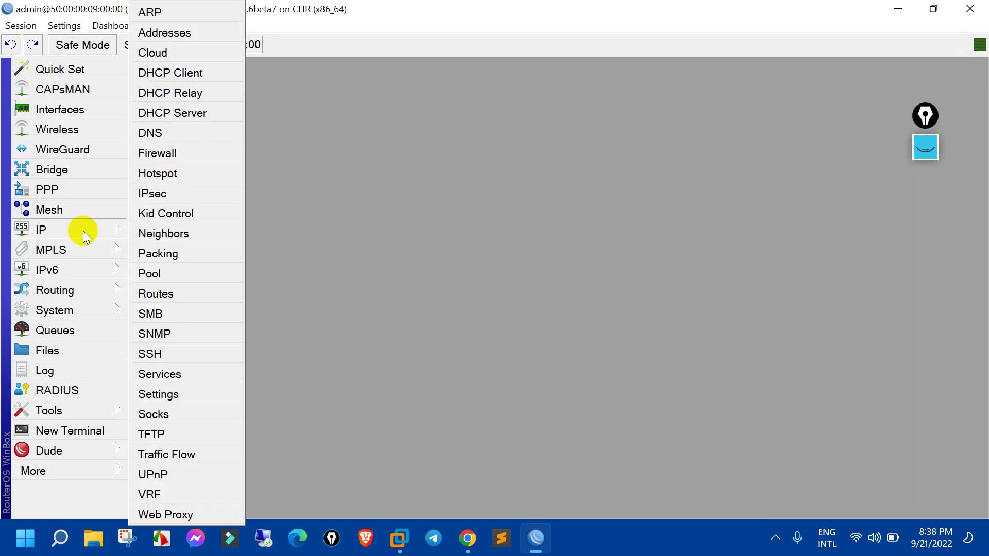
left_click(214, 93)
left_click_drag(474, 124, 269, 70)
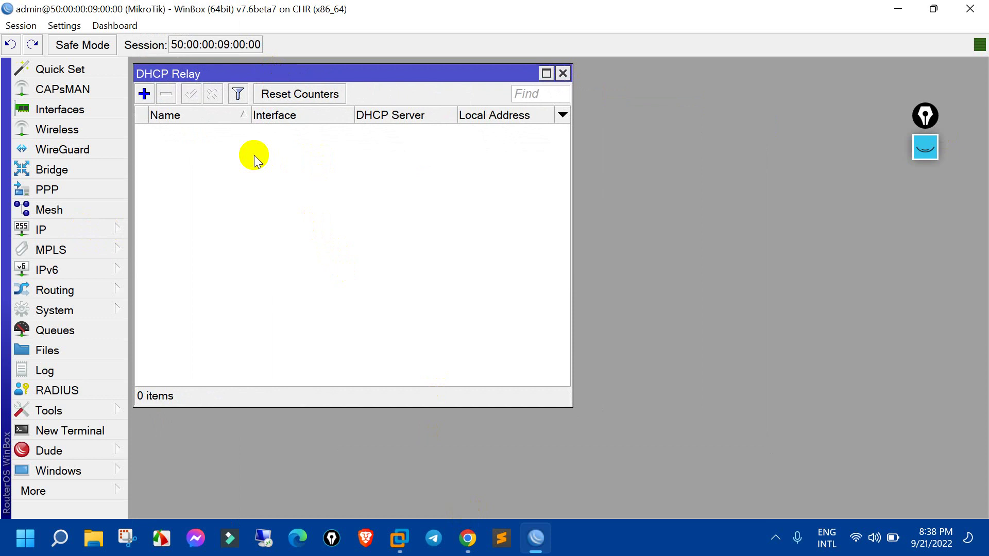
left_click(143, 95)
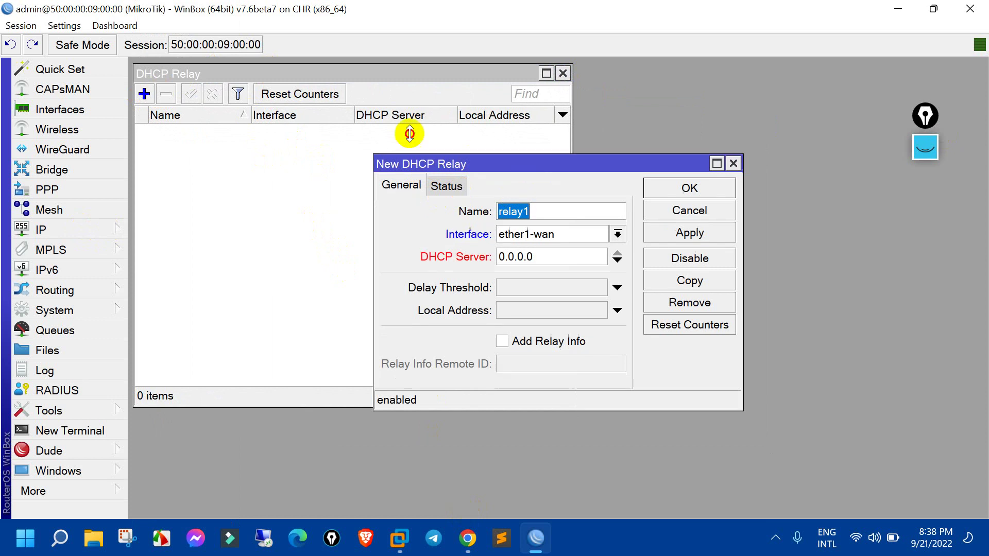
left_click(552, 179)
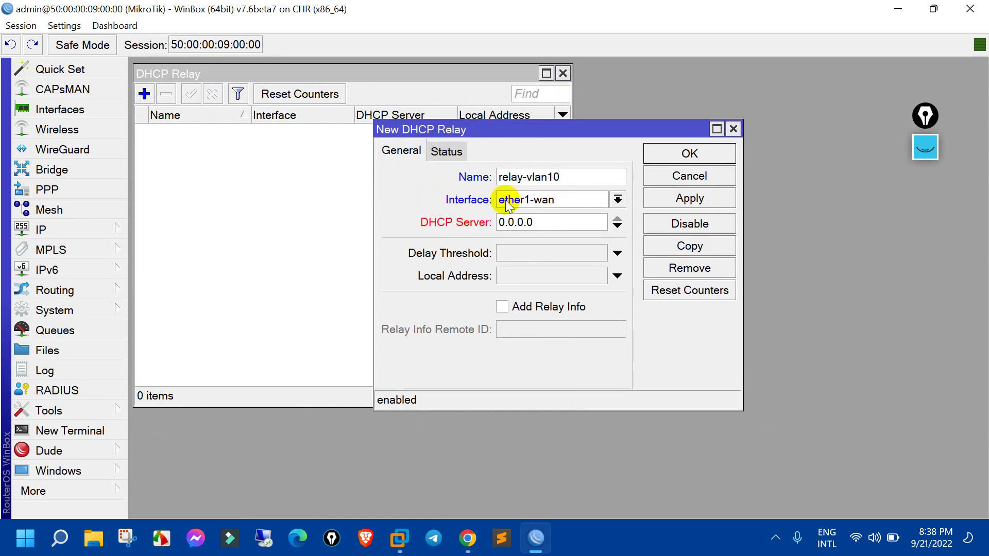
left_click(577, 203)
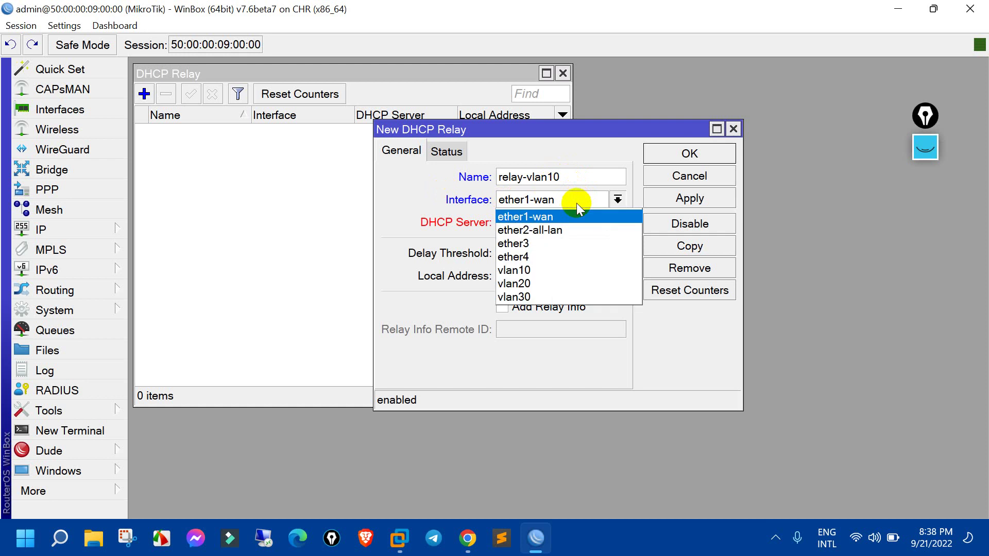
left_click(564, 266)
Check the server's IP in the EVE topology and set the relay-vlan10 DHCP server to 192.168.30.254
left_click(487, 222)
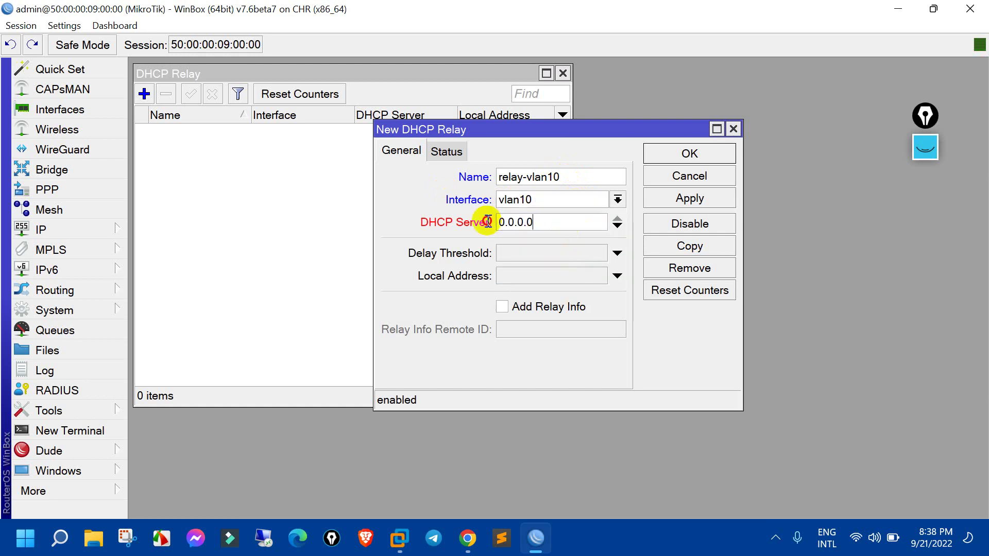
double_click(488, 222)
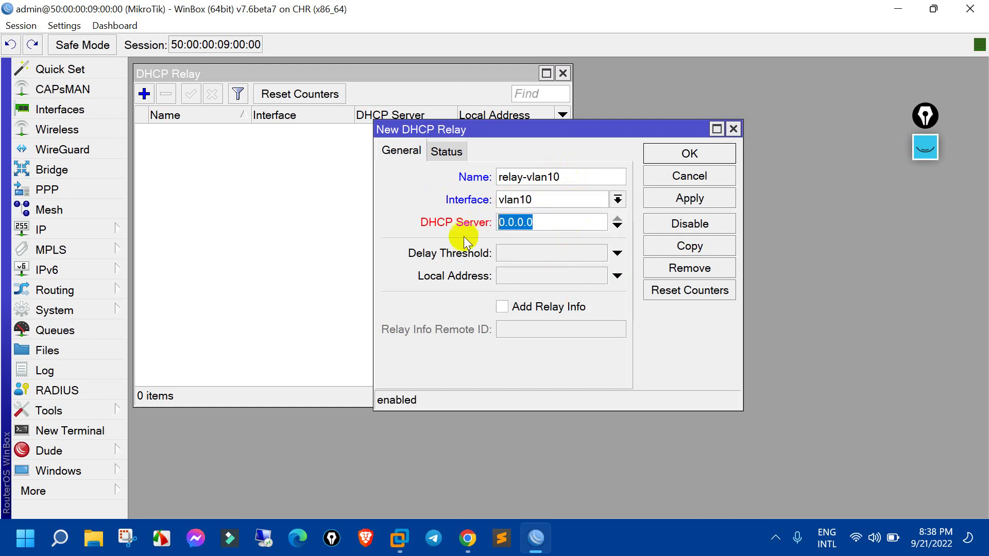
left_click(467, 538)
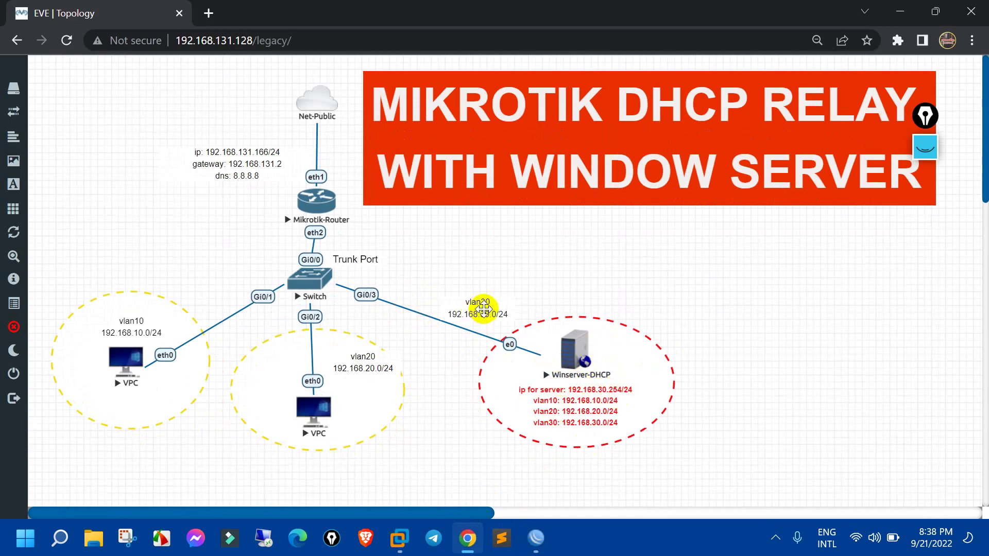
left_click(467, 538)
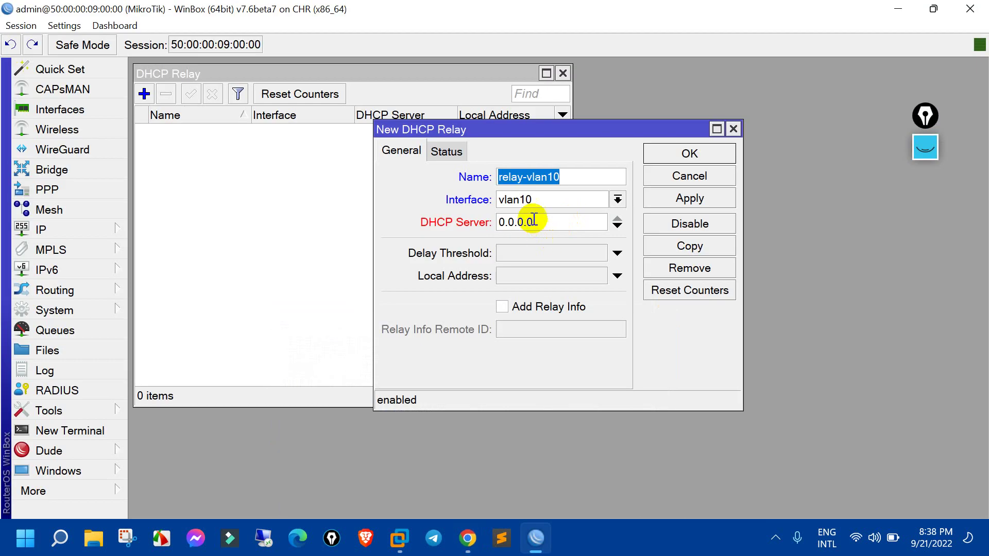
left_click(547, 221)
type("192.168.30.")
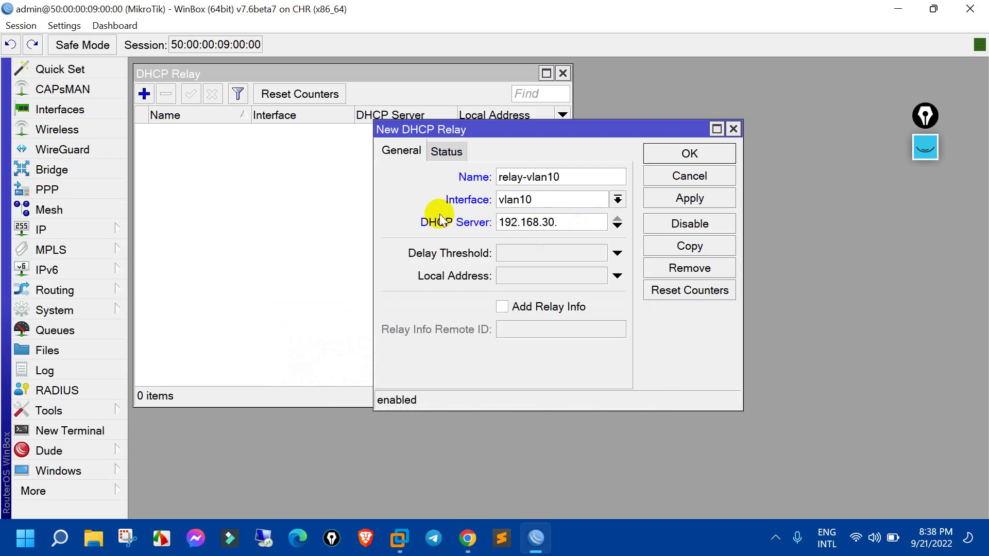
type("254")
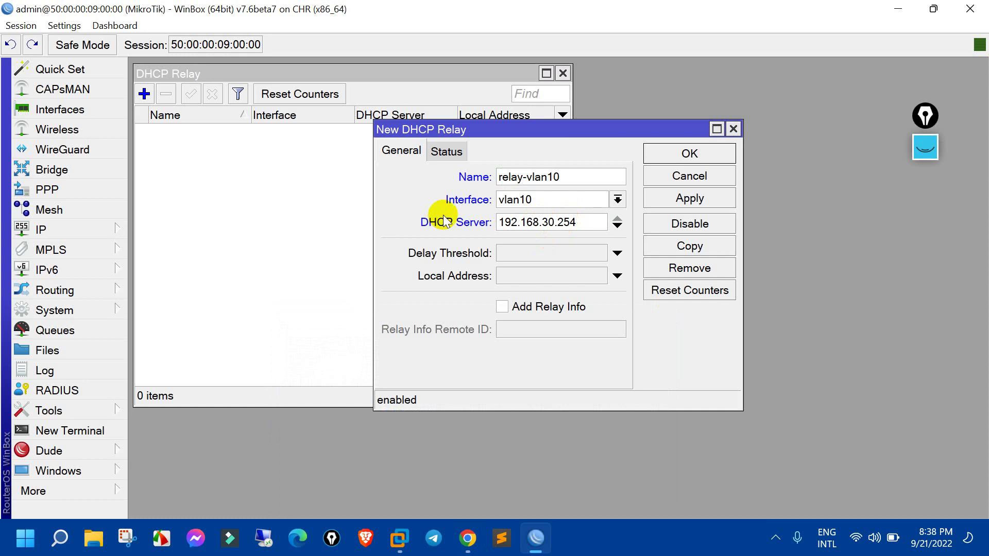
Set the relay-vlan10 local address to the vlan10 gateway 192.168.10.1, checking it in the router's address list, and save the relay
double_click(552, 225)
key("ctrl+c")
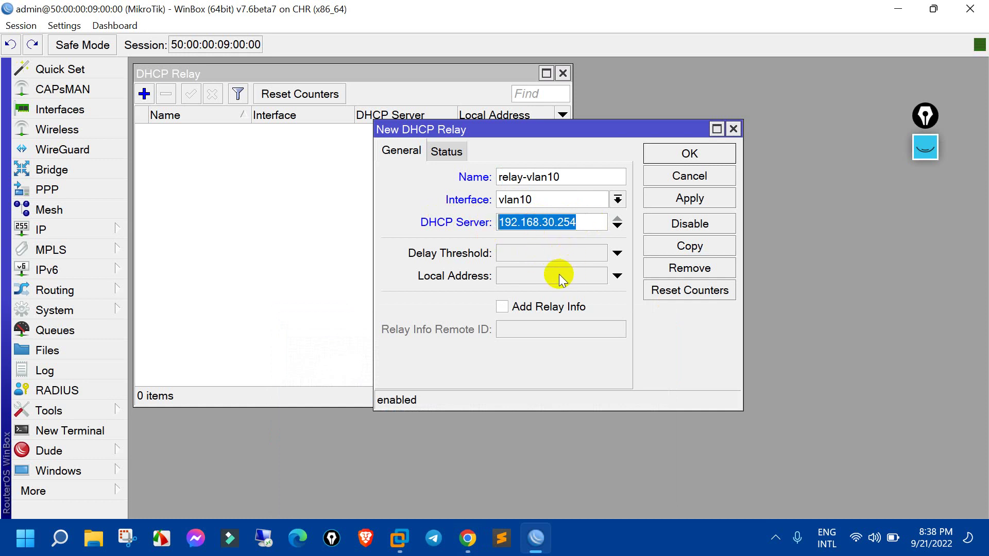
left_click(558, 274)
key("ctrl+v")
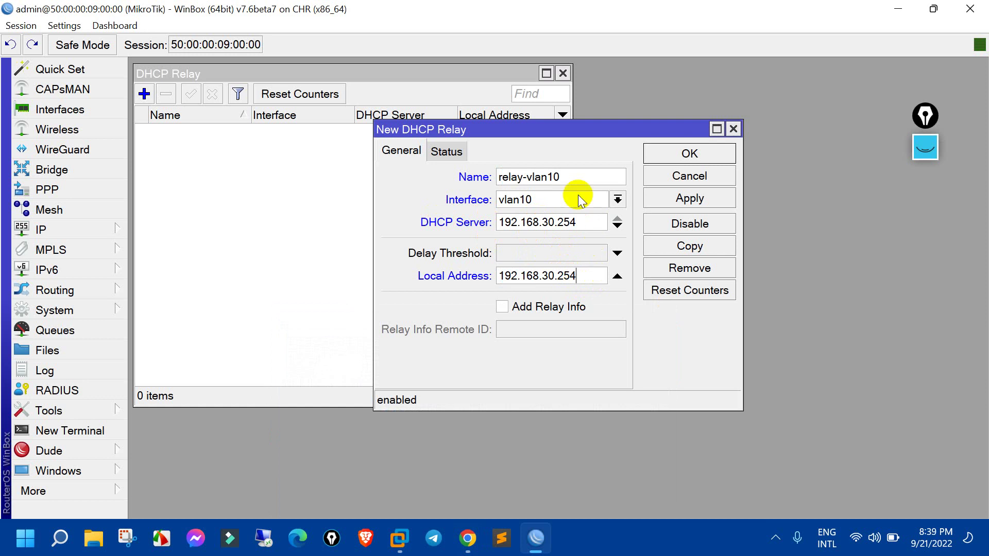
left_click_drag(577, 278, 548, 276)
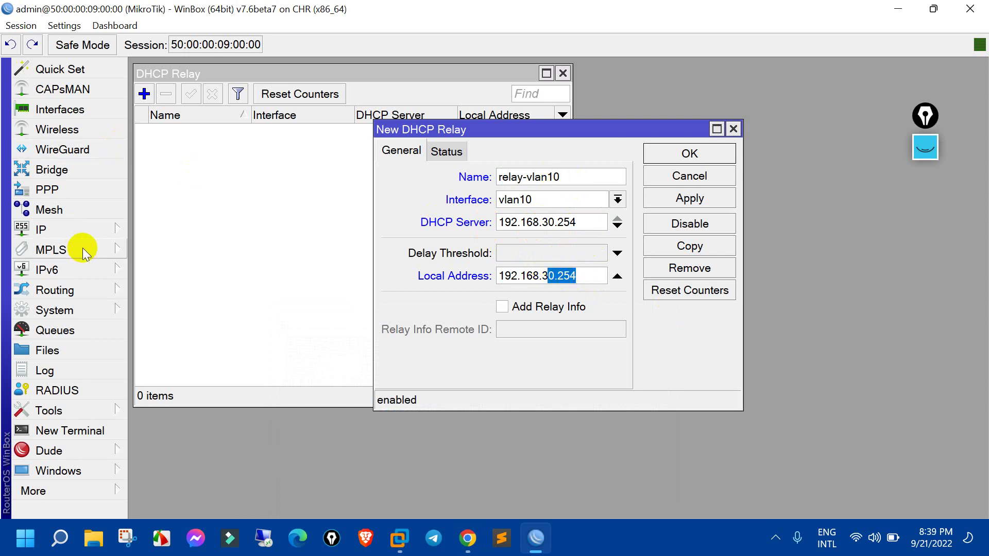
left_click(81, 229)
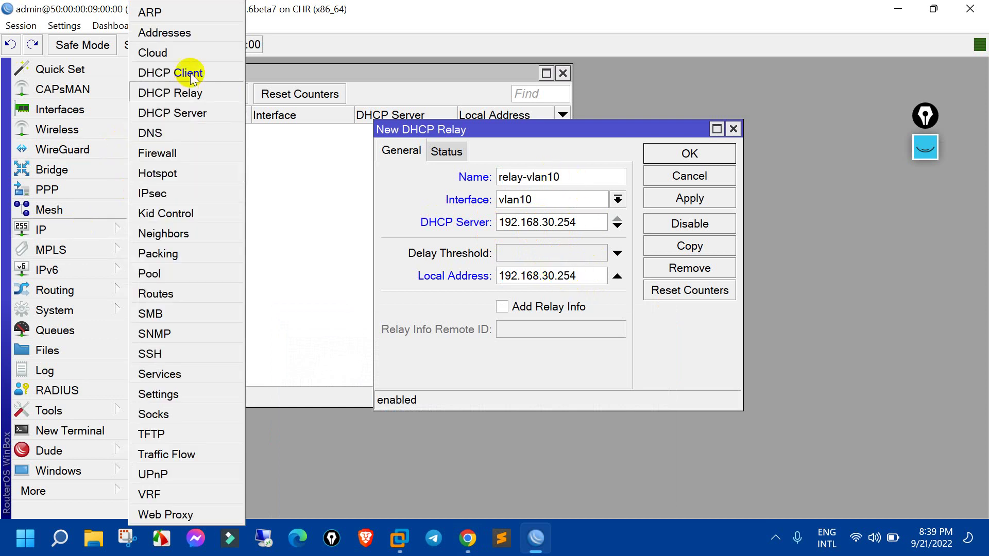
left_click(191, 37)
left_click(244, 125)
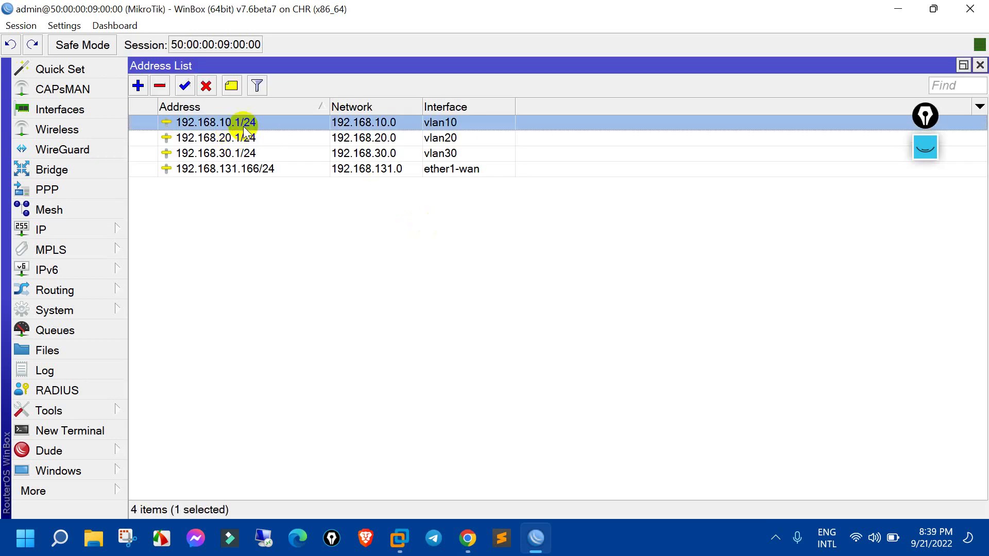
left_click(978, 66)
left_click(593, 276)
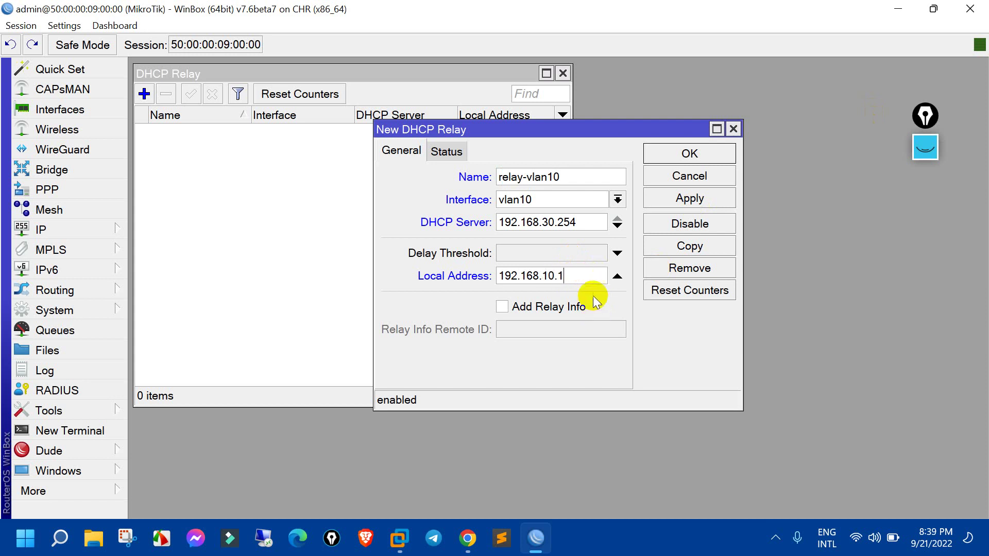
left_click(708, 200)
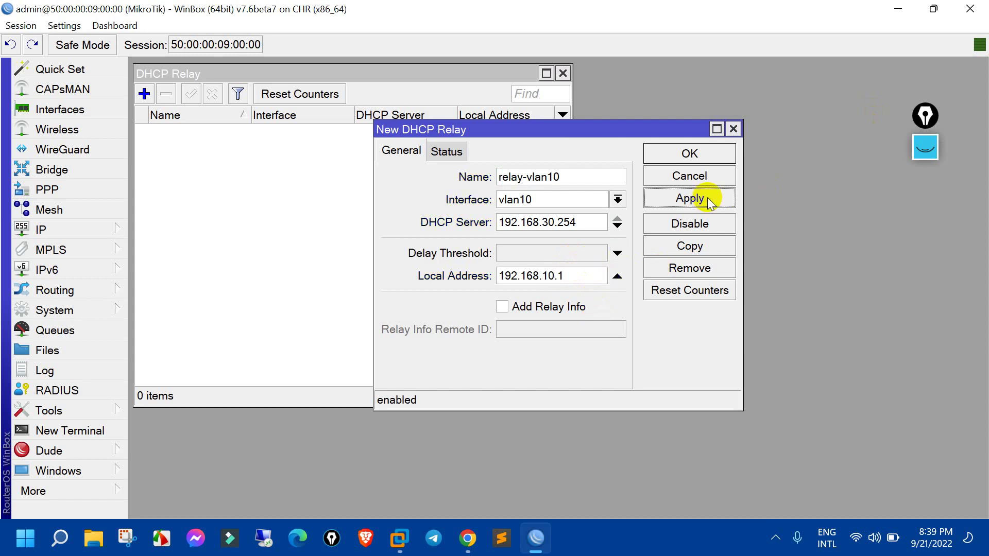
left_click(701, 155)
Copy relay-vlan10 as relay-vlan20 on the vlan20 interface with local address 192.168.20.1, and save it
double_click(338, 130)
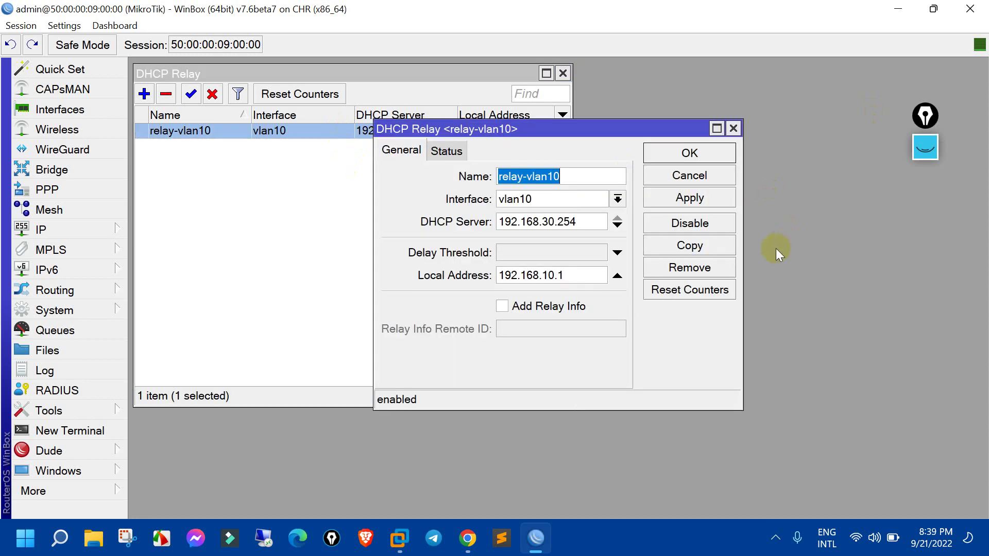
left_click(701, 251)
left_click(572, 199)
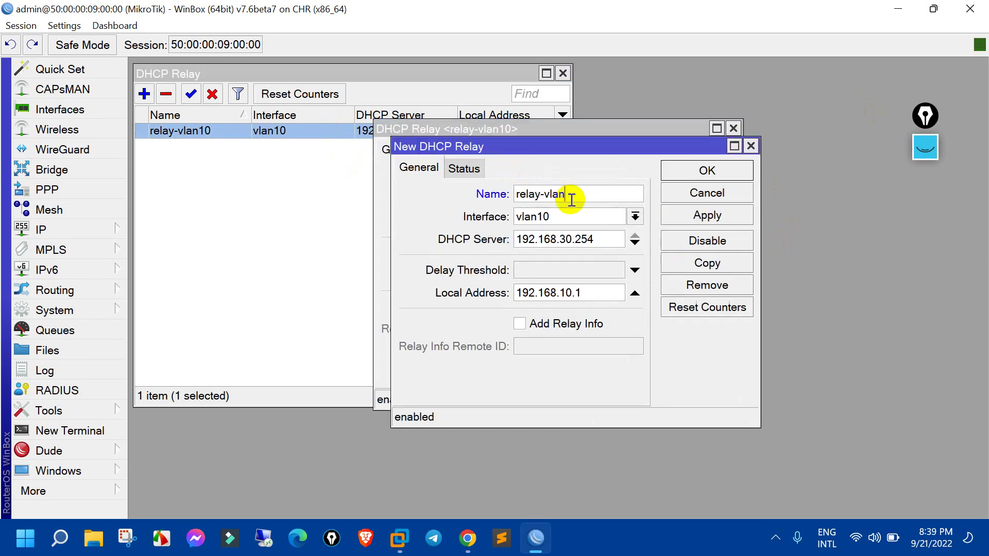
left_click(594, 227)
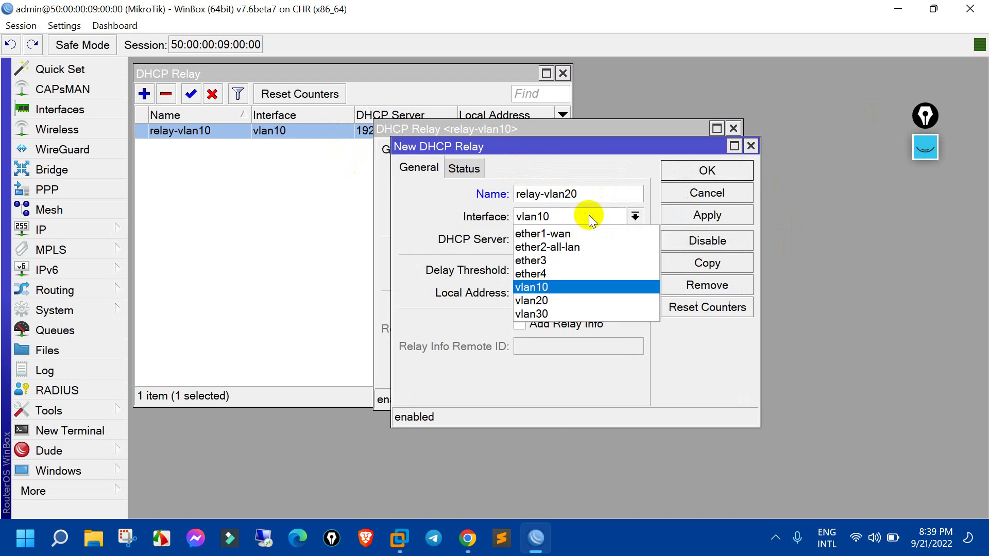
left_click(580, 298)
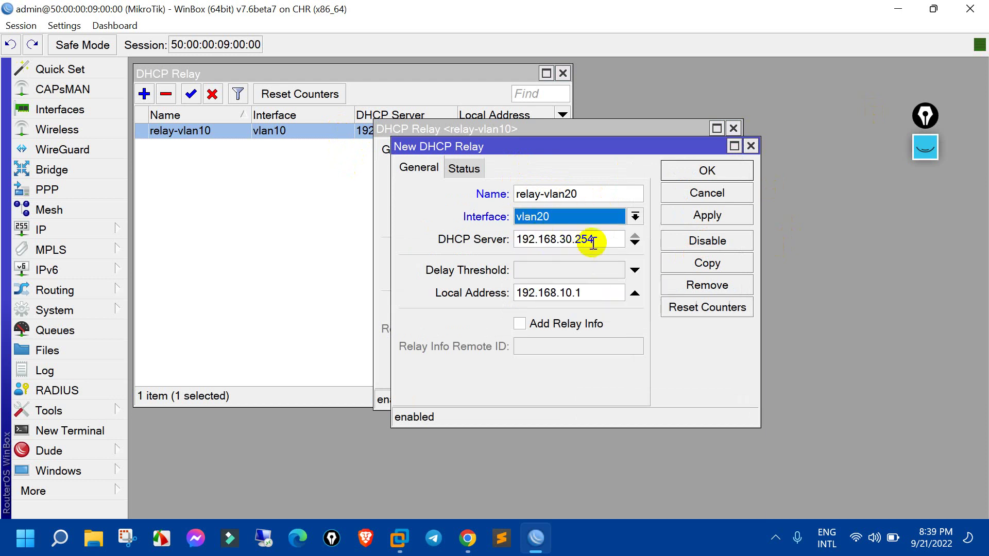
left_click(568, 240)
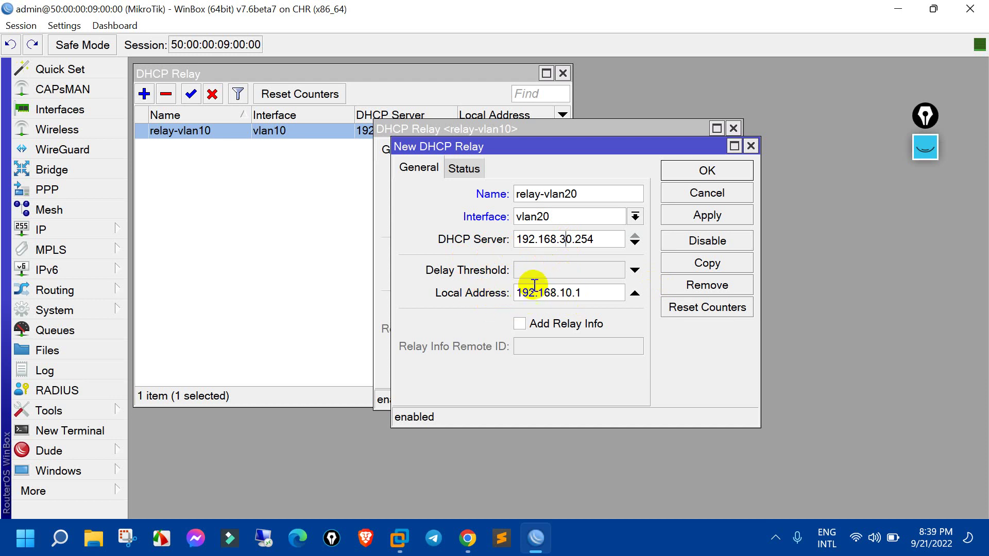
left_click(566, 293)
key("BackSpace")
type("2")
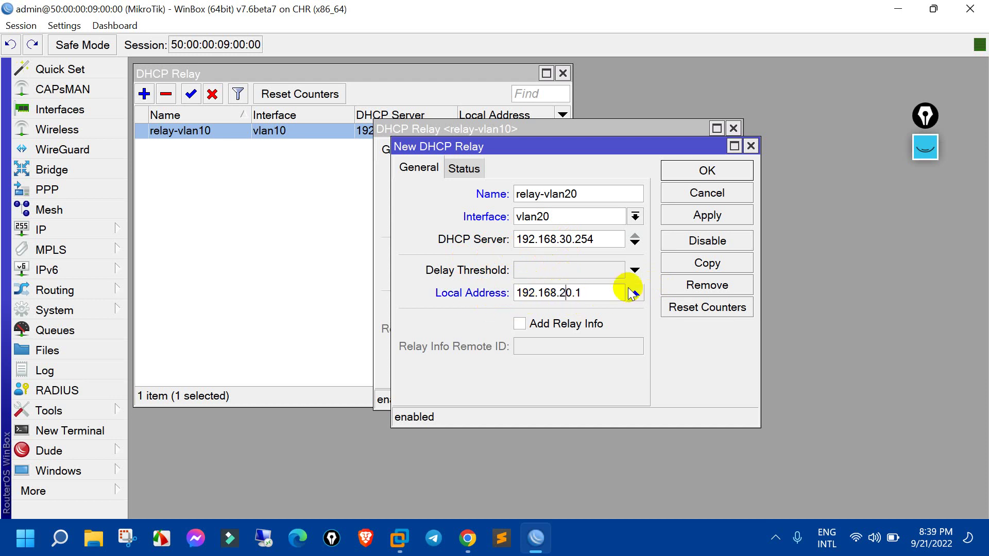
left_click(728, 216)
left_click(710, 171)
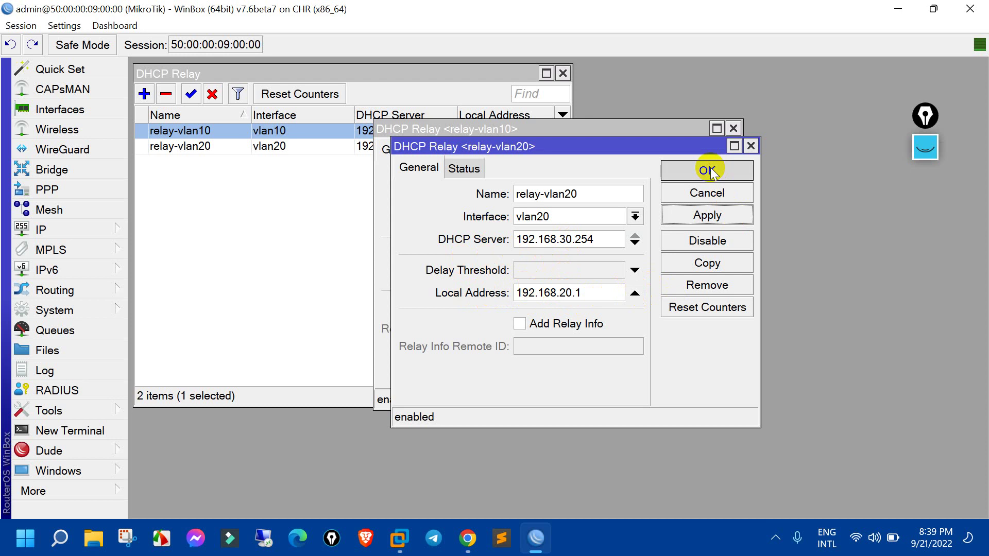
Copy relay-vlan10 as a new relay named relay-vlan30 with local address 192.168.30.1, and try to apply it
left_click(707, 248)
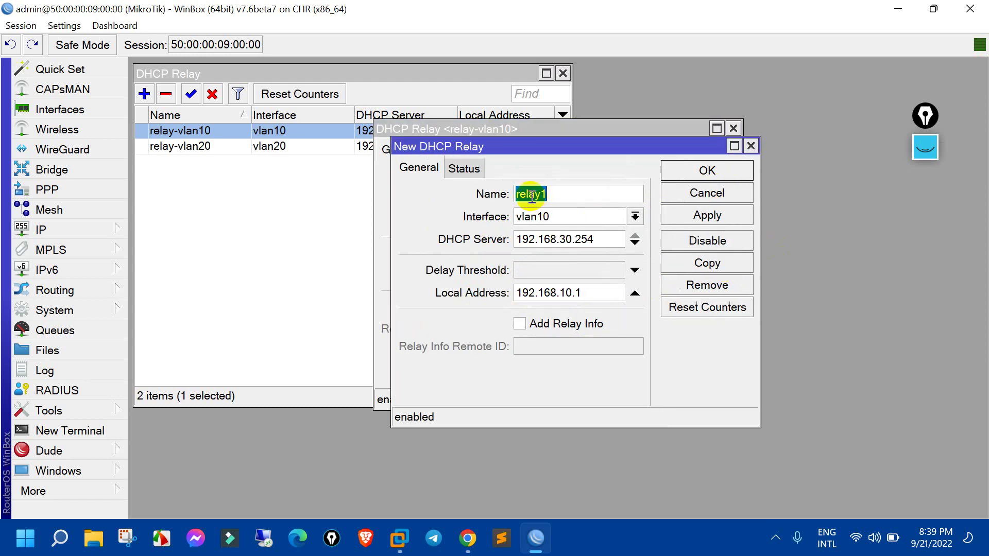
left_click(570, 192)
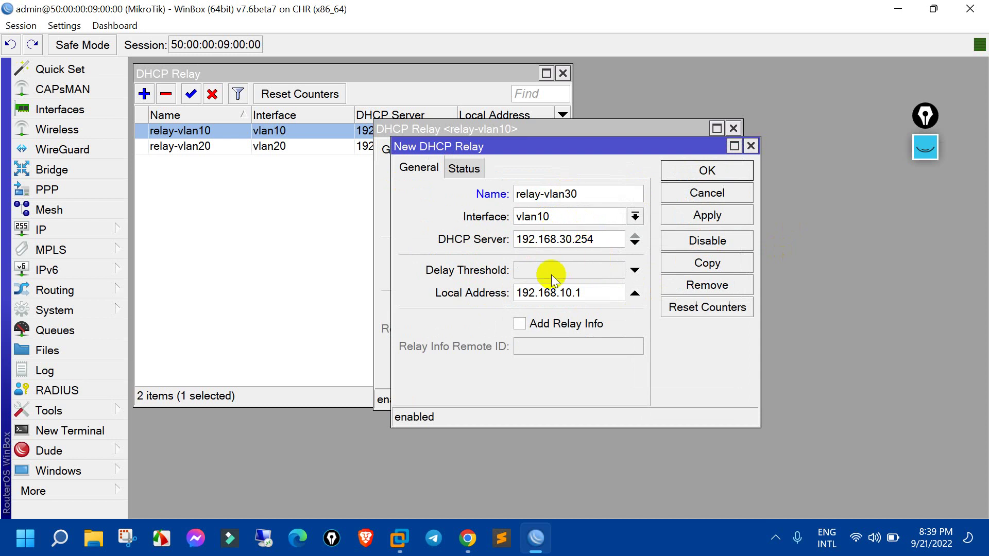
left_click(565, 292)
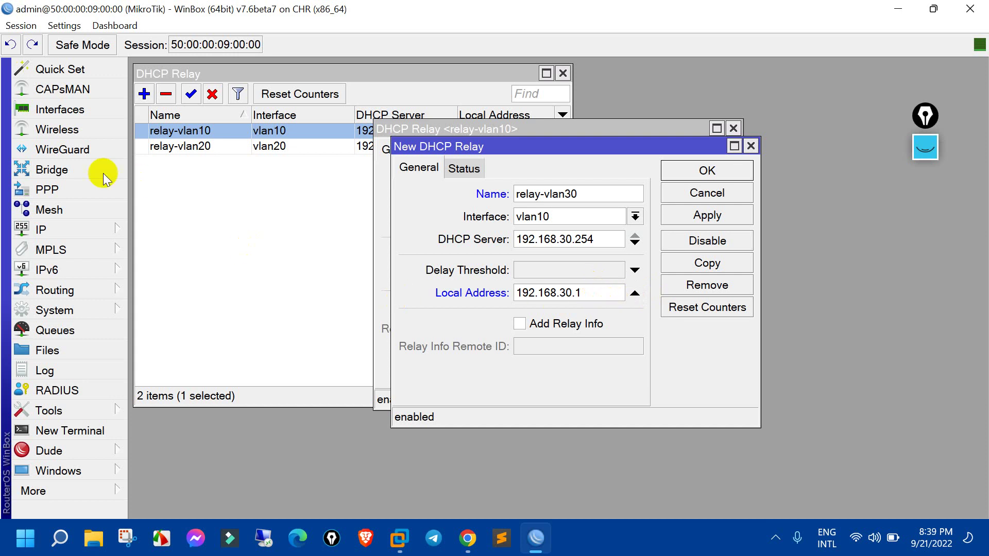
left_click(708, 215)
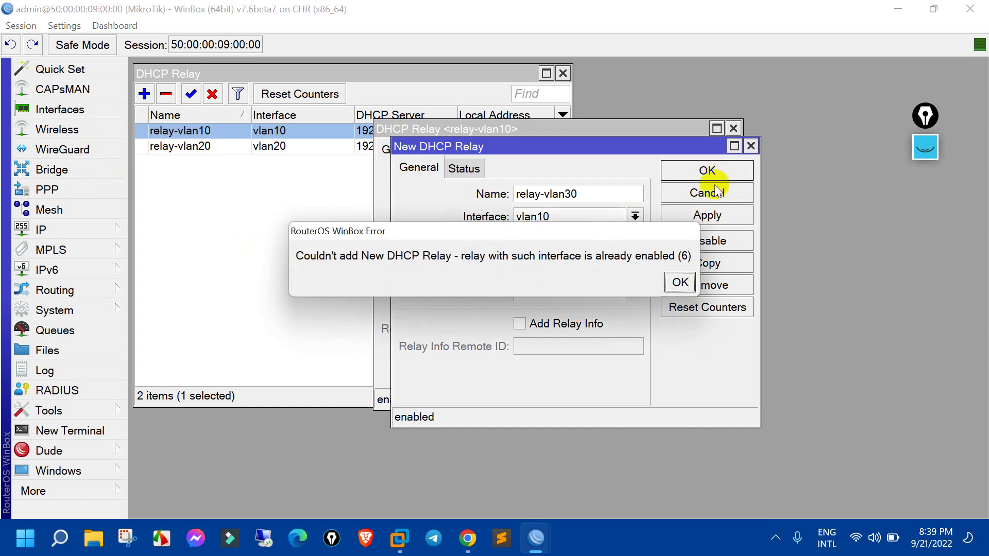
left_click(672, 285)
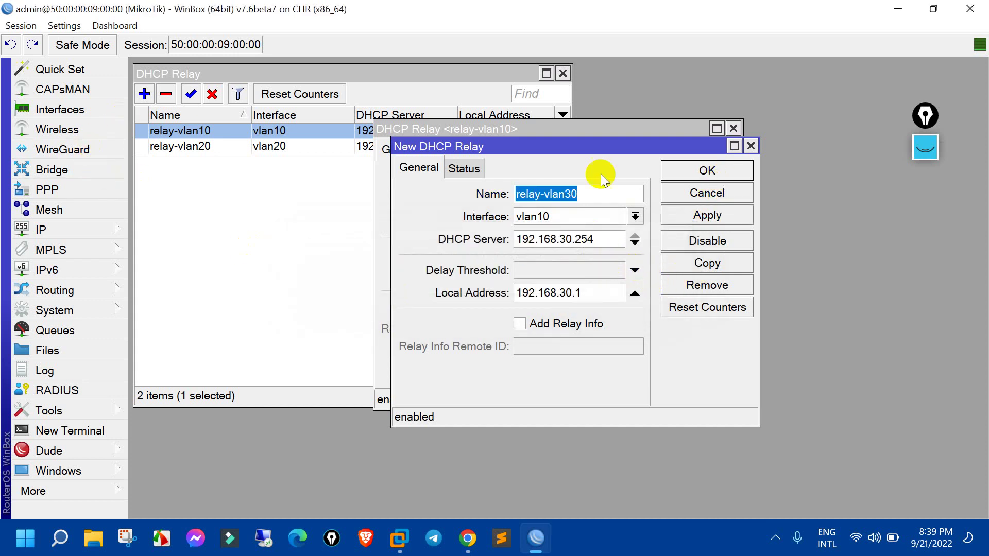
left_click_drag(604, 147, 615, 179)
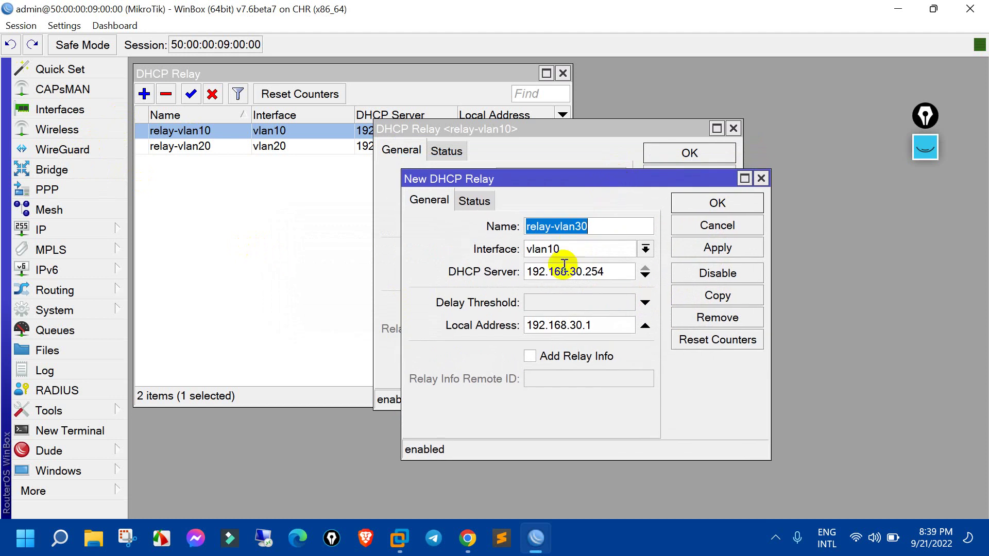
left_click(600, 319)
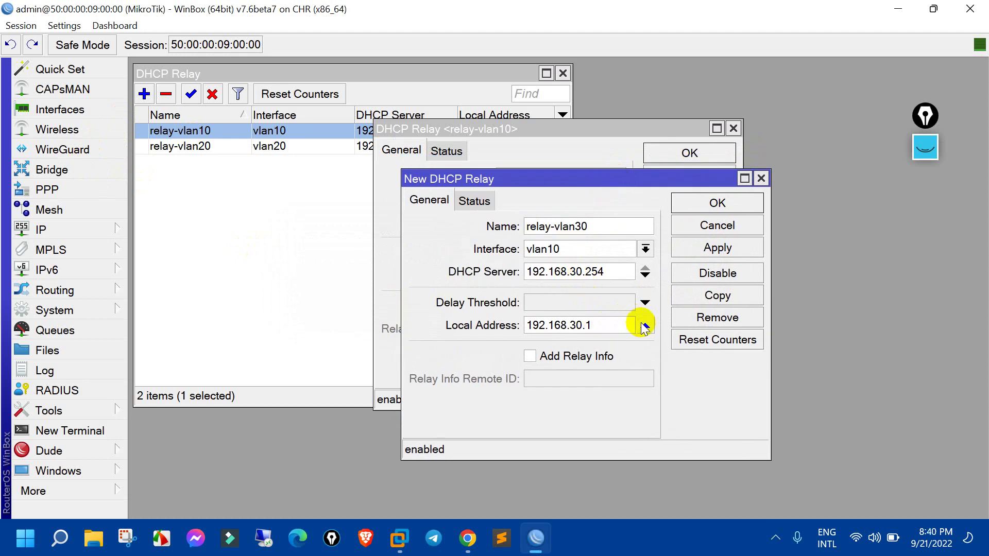
left_click(704, 251)
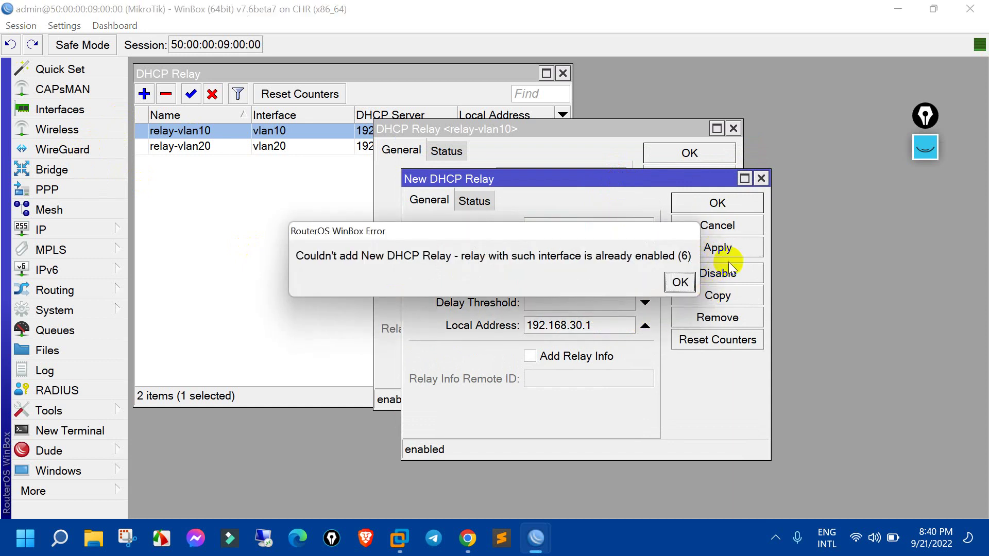
left_click(679, 282)
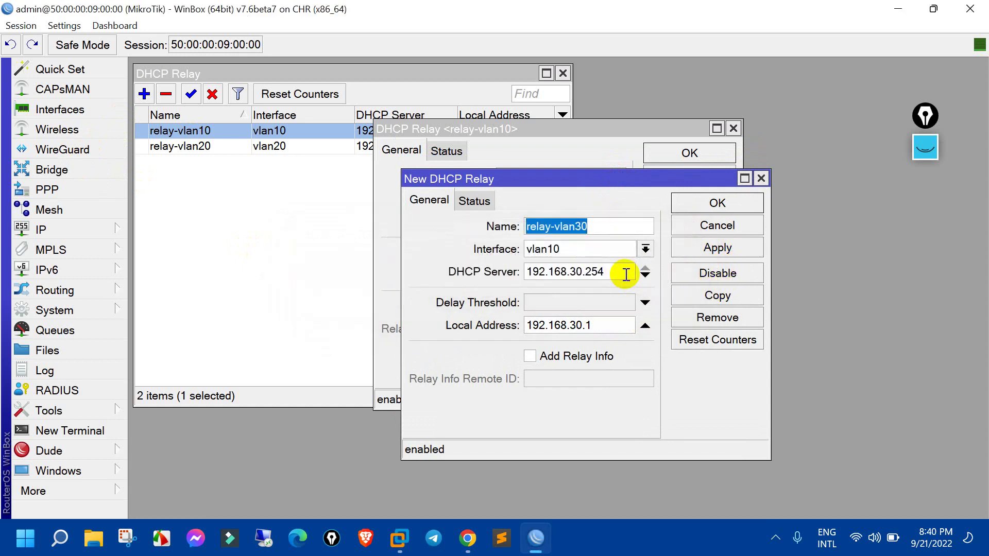
Assign relay-vlan30 to the vlan30 interface, save it, and close the open relay-vlan10 settings
left_click(644, 249)
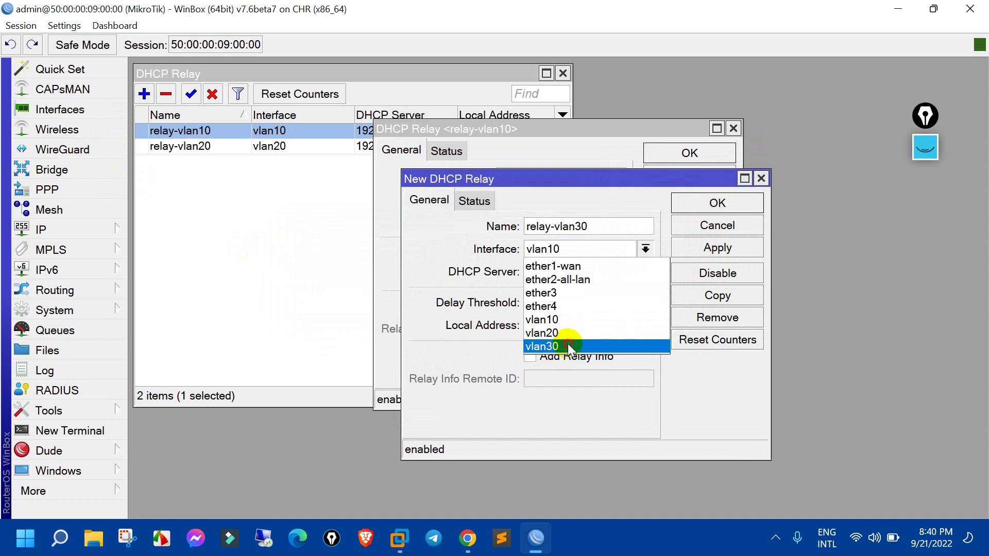
left_click(567, 344)
left_click(706, 249)
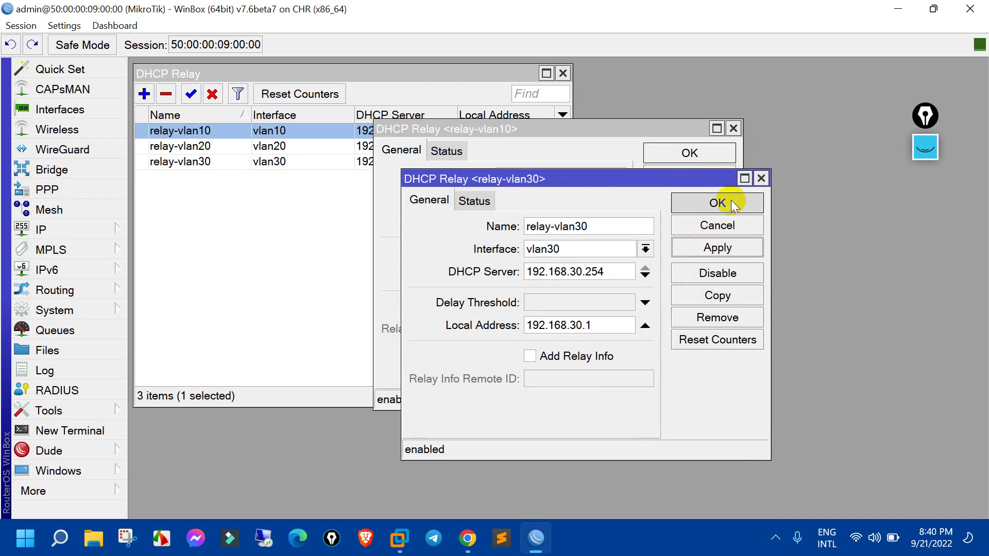
left_click(731, 201)
left_click(732, 128)
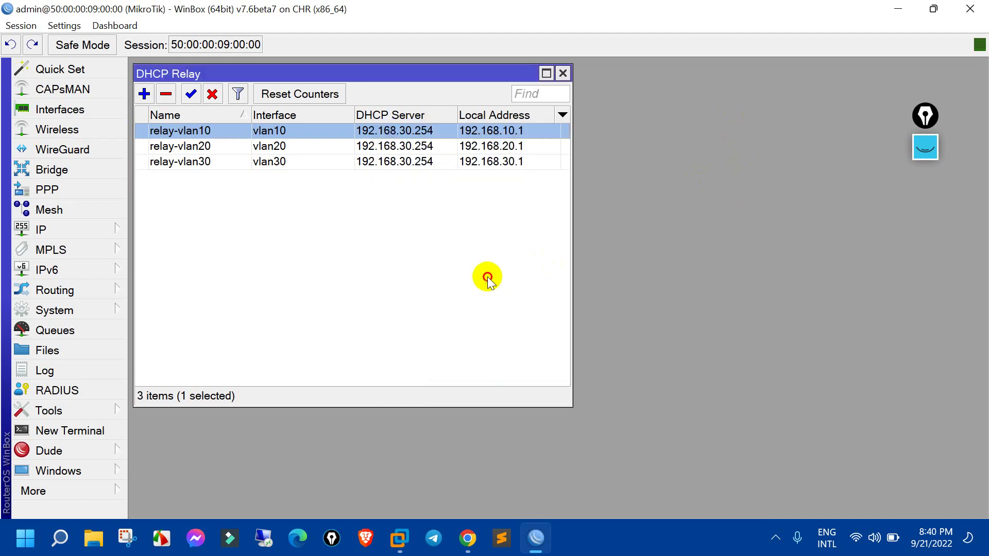
left_click(486, 276)
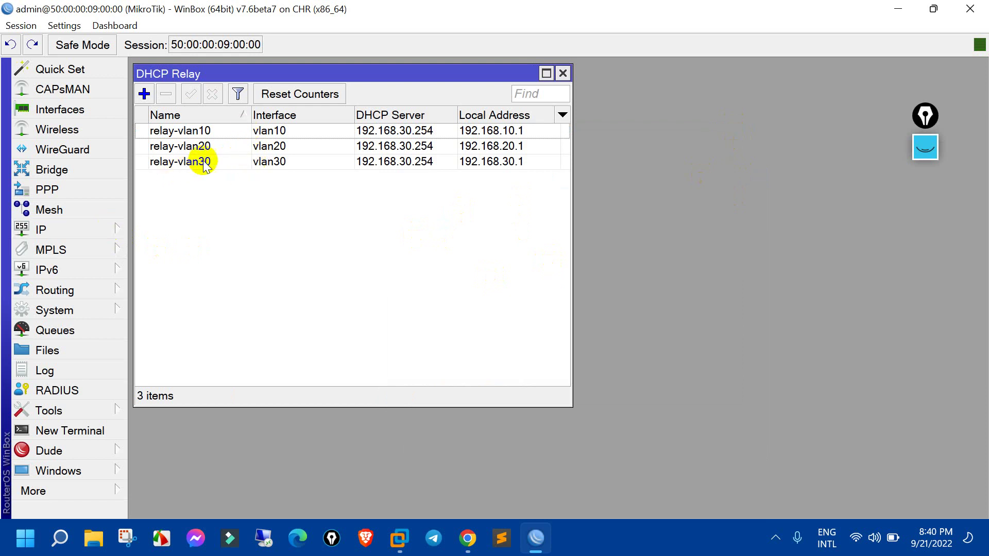
Add a firewall NAT rule on the srcnat chain with the masquerade action and save it
left_click(106, 227)
left_click(101, 233)
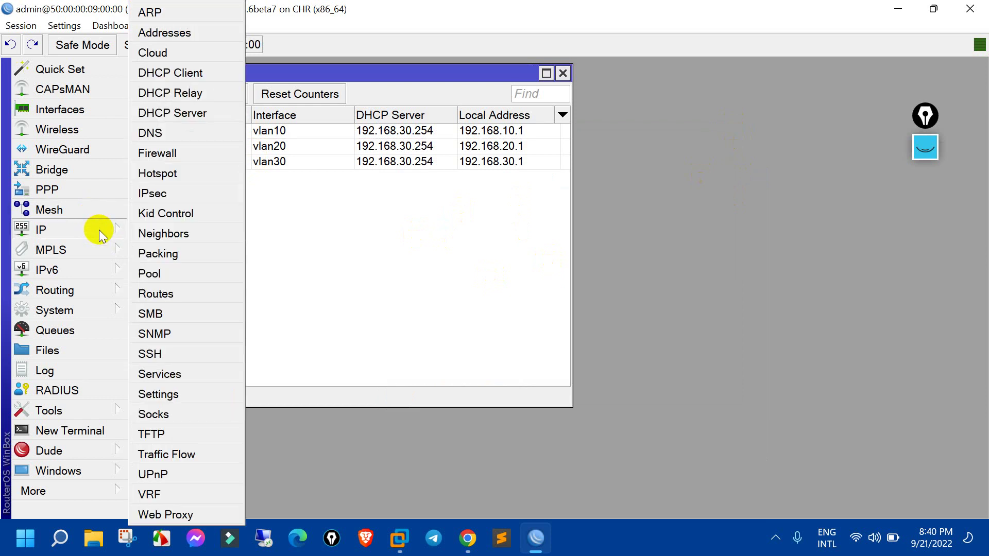
left_click(193, 152)
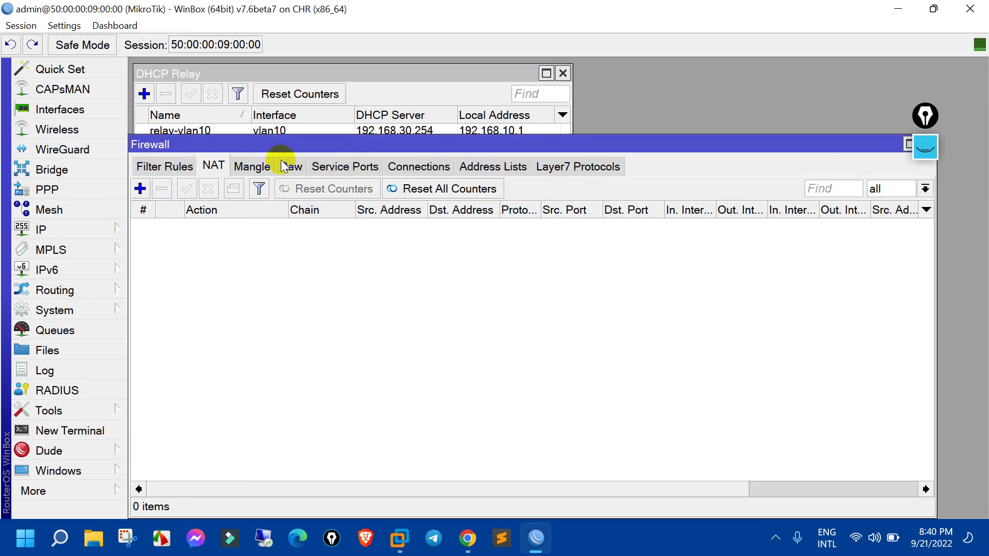
left_click(140, 188)
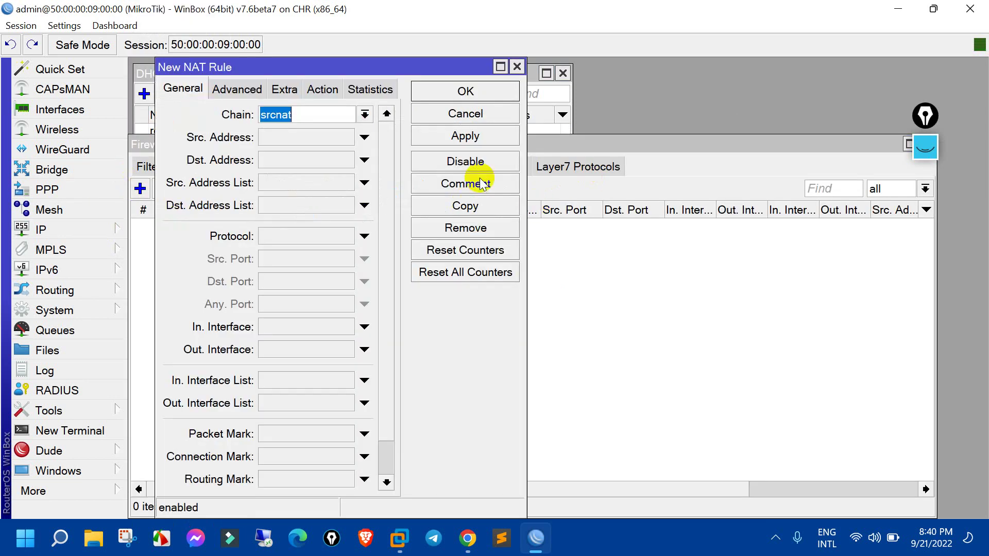
left_click(333, 94)
left_click(341, 118)
left_click(334, 206)
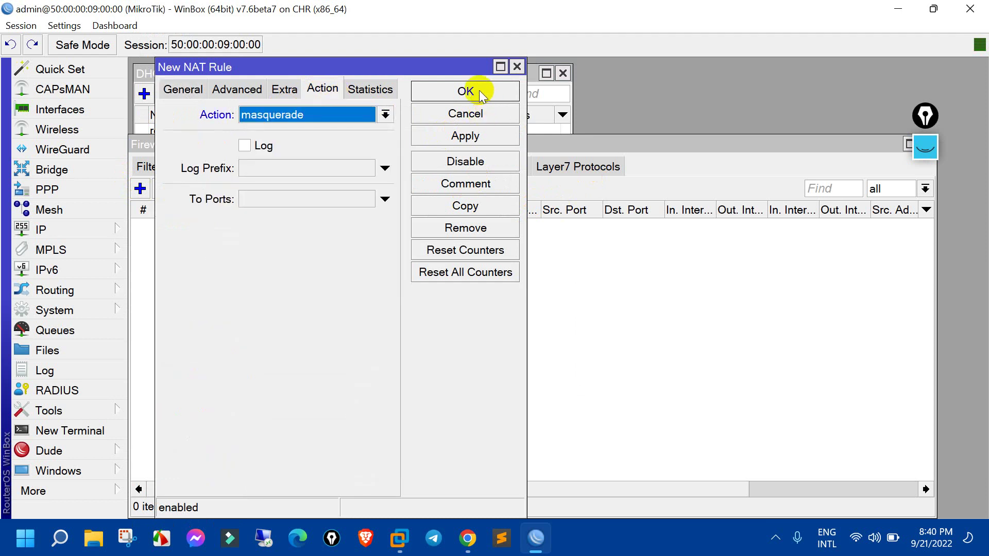
left_click(479, 90)
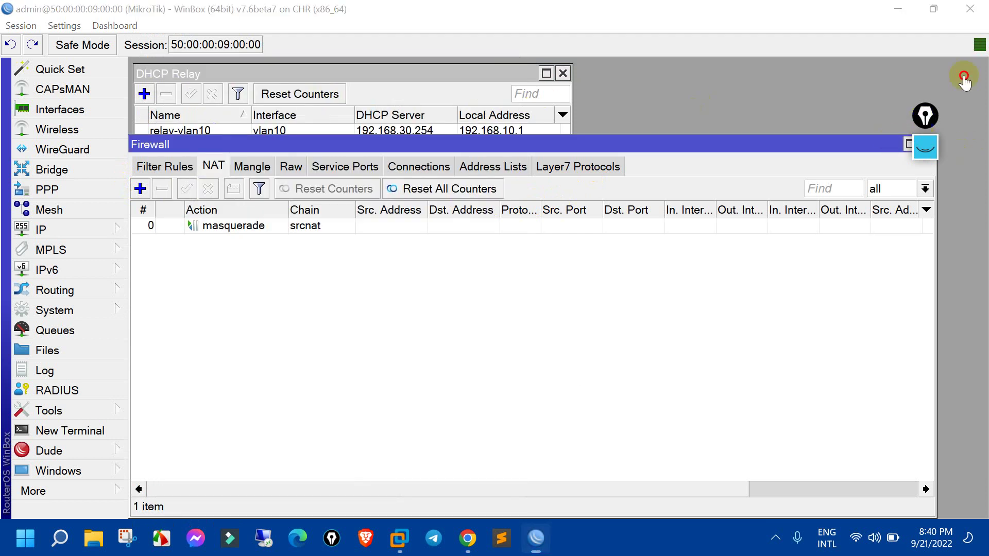
Exit the Epic Pen annotation tool running in the background
mouse_move(922, 117)
left_mouse_down()
mouse_move(968, 39)
mouse_move(880, 243)
mouse_move(821, 423)
left_mouse_up()
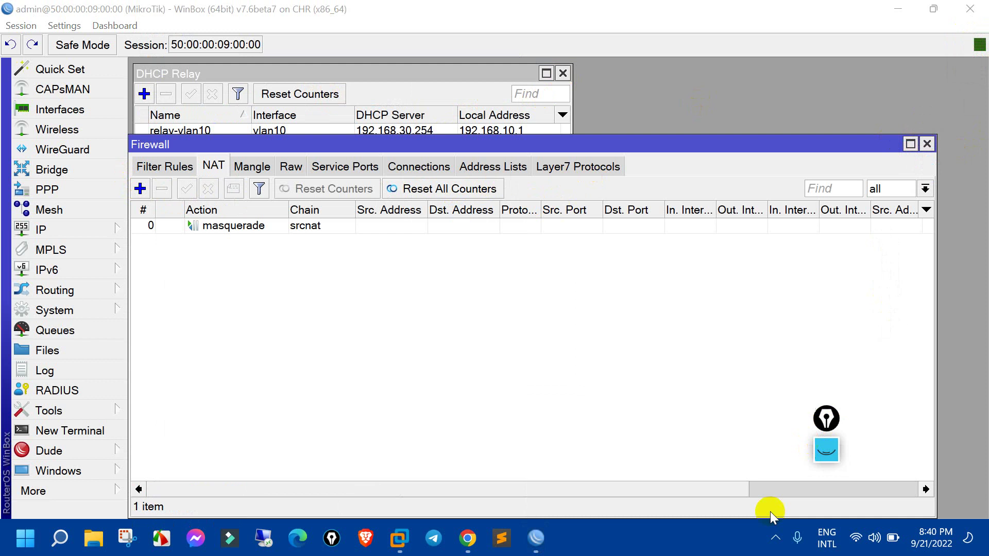
left_click(775, 538)
right_click(745, 494)
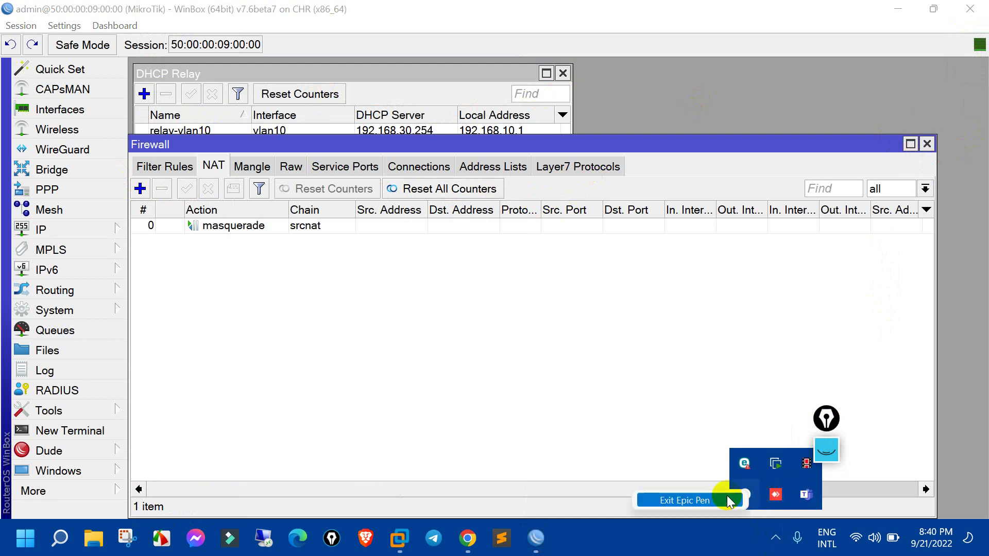
left_click(685, 500)
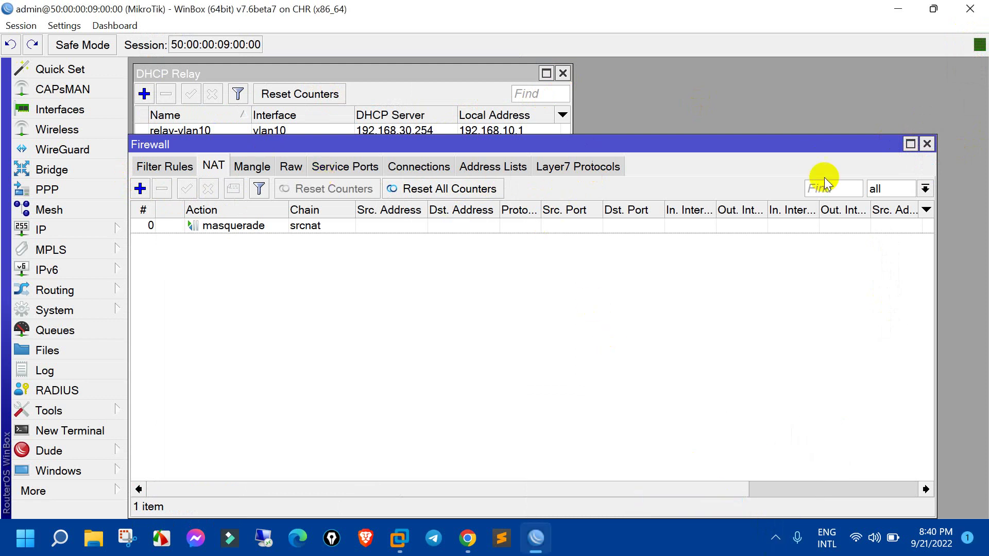
Close the firewall and DHCP relay lists, exit WinBox, and switch to the EVE topology in Chrome
left_click(927, 144)
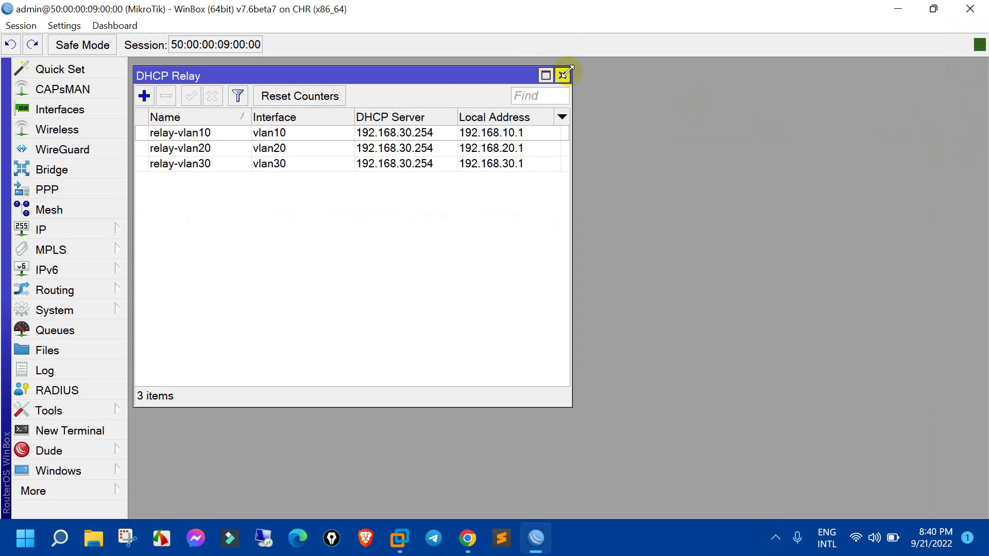
left_click_drag(570, 68, 569, 69)
left_click(563, 78)
left_click(969, 9)
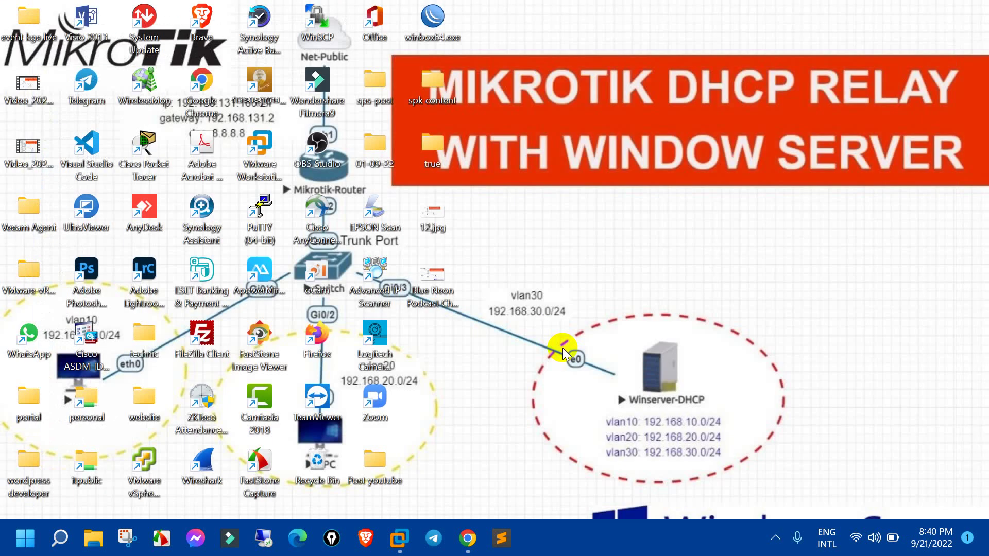
left_click(476, 544)
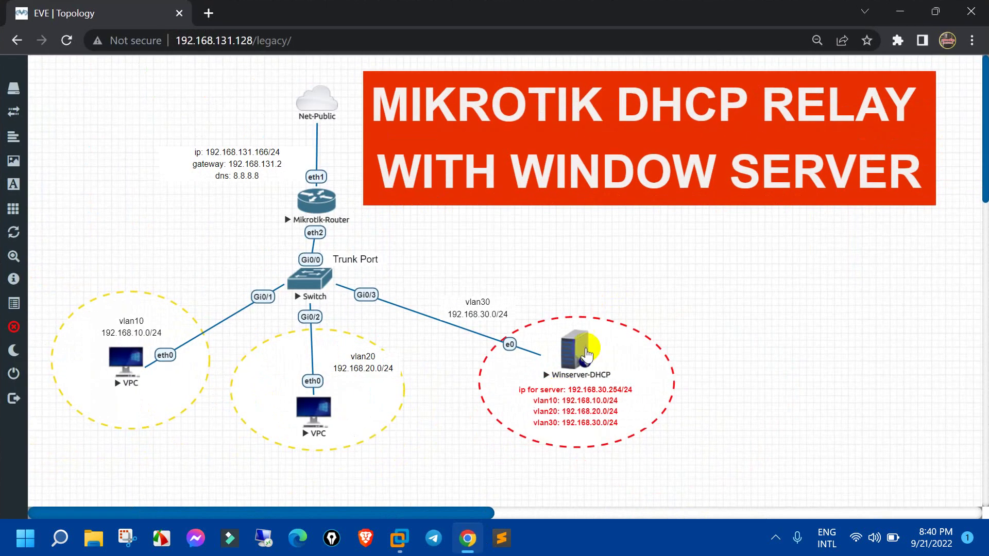
Open the Winserver-DHCP console, view its available Windows updates, and close the console
left_click(582, 349)
left_click(528, 146)
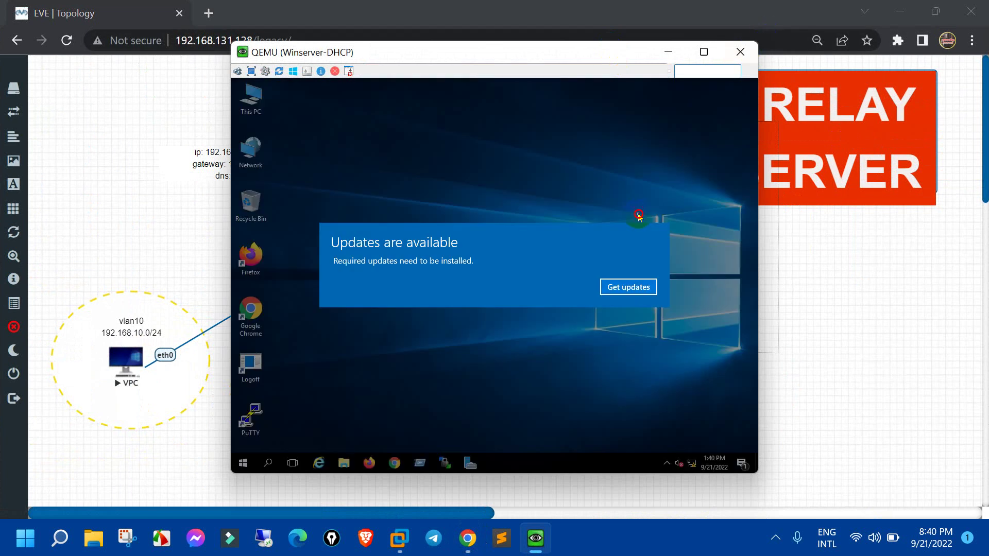
left_click(638, 288)
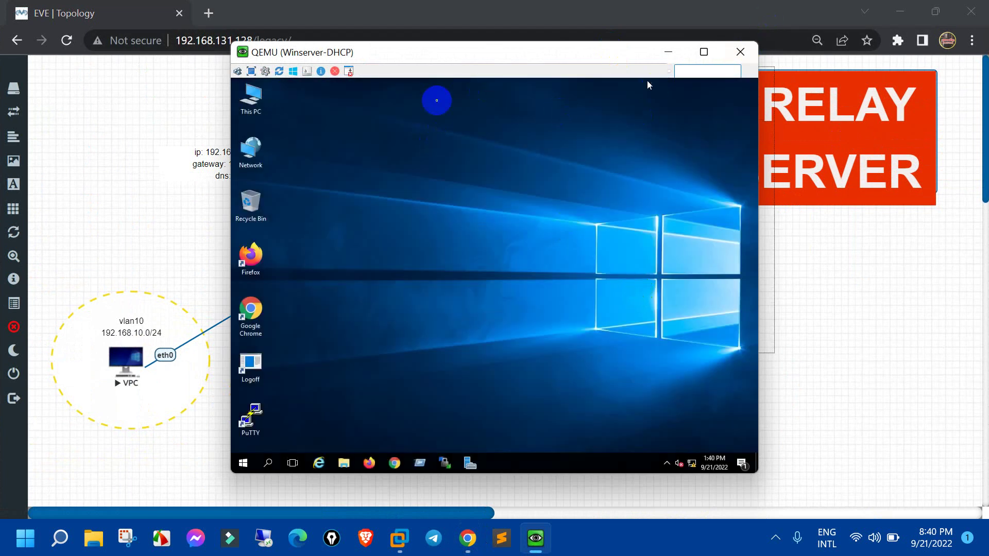
left_click(738, 195)
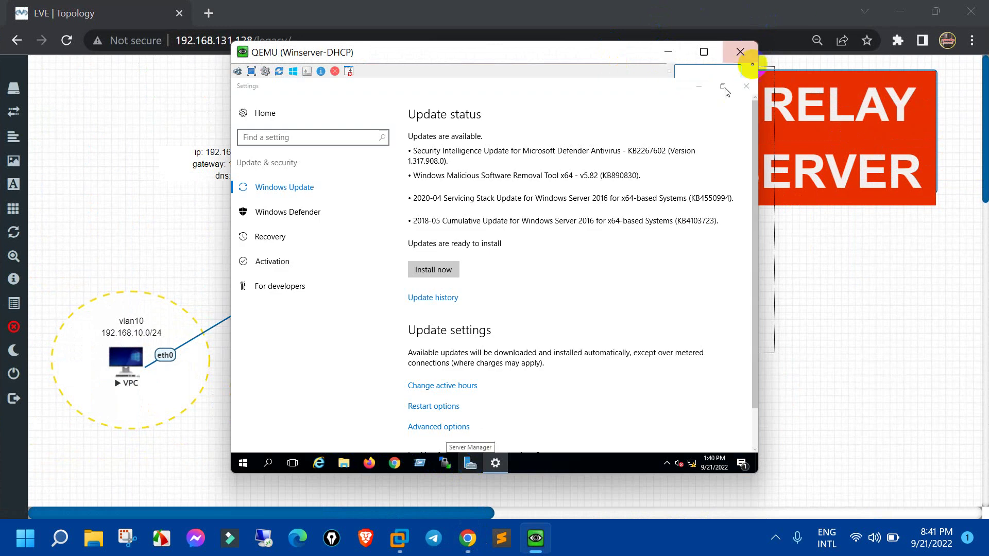
left_click(741, 52)
left_click(756, 255)
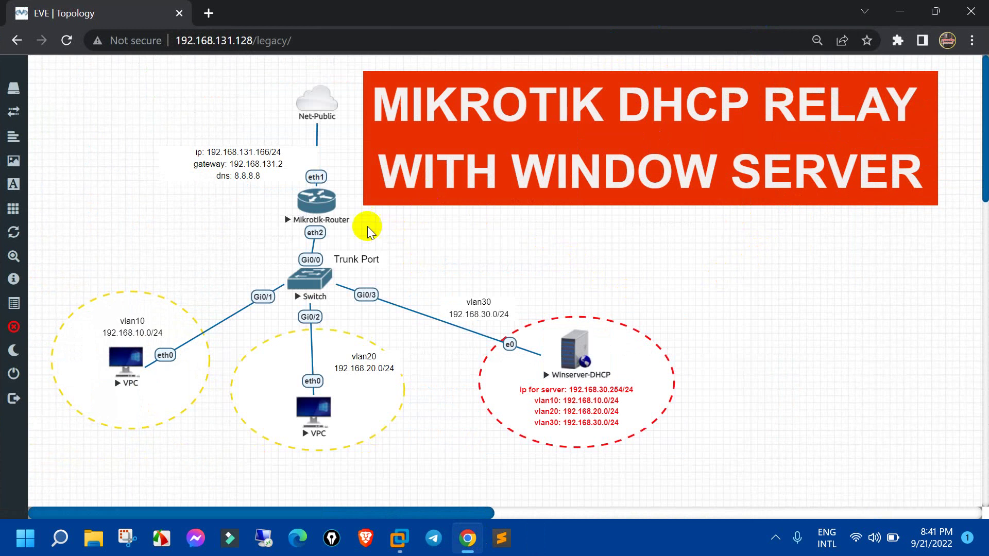
Open the Switch console from the topology in PuTTY and enter global configuration mode
left_click(309, 279)
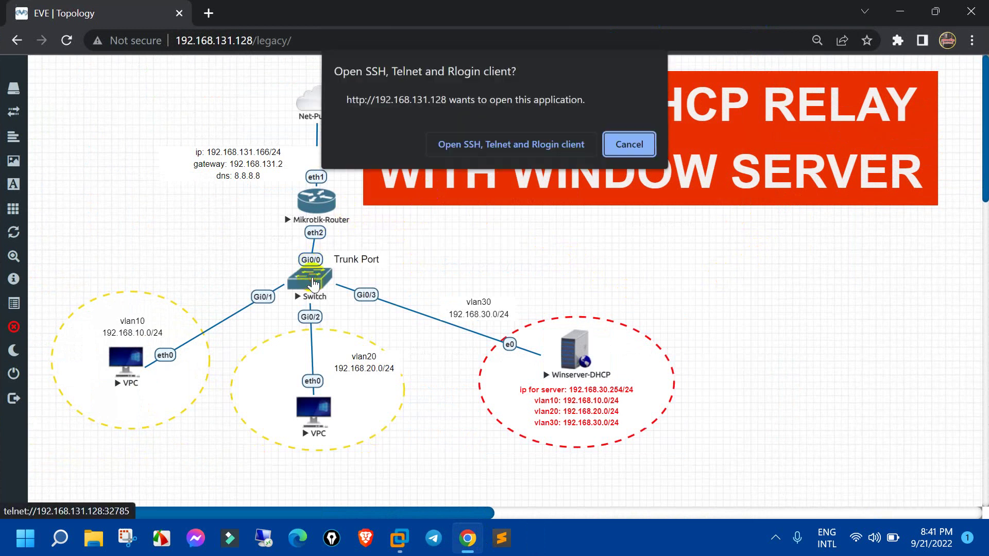
left_click(559, 147)
left_click_drag(518, 93, 781, 51)
key("Return")
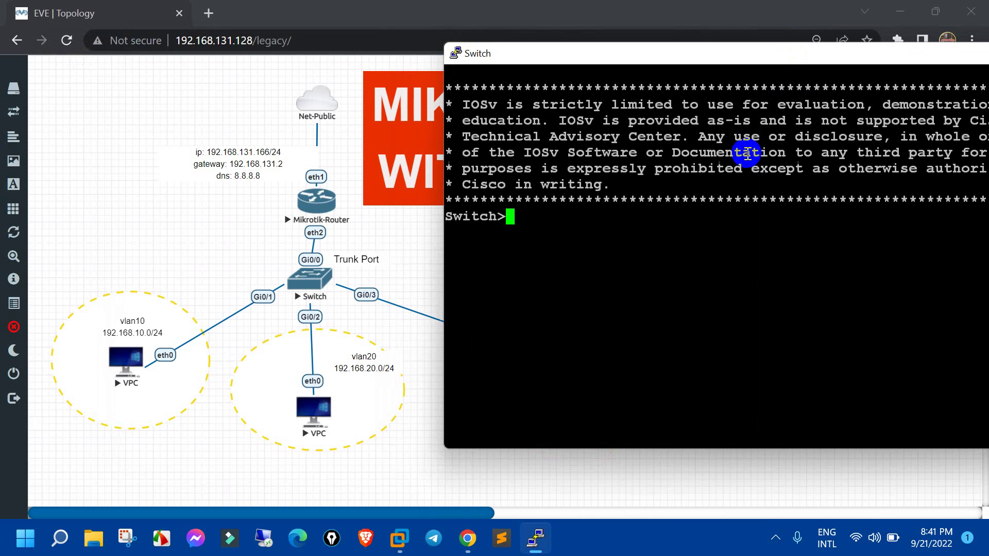
type("en")
key("Return")
type("conf t")
key("Tab")
key("Return")
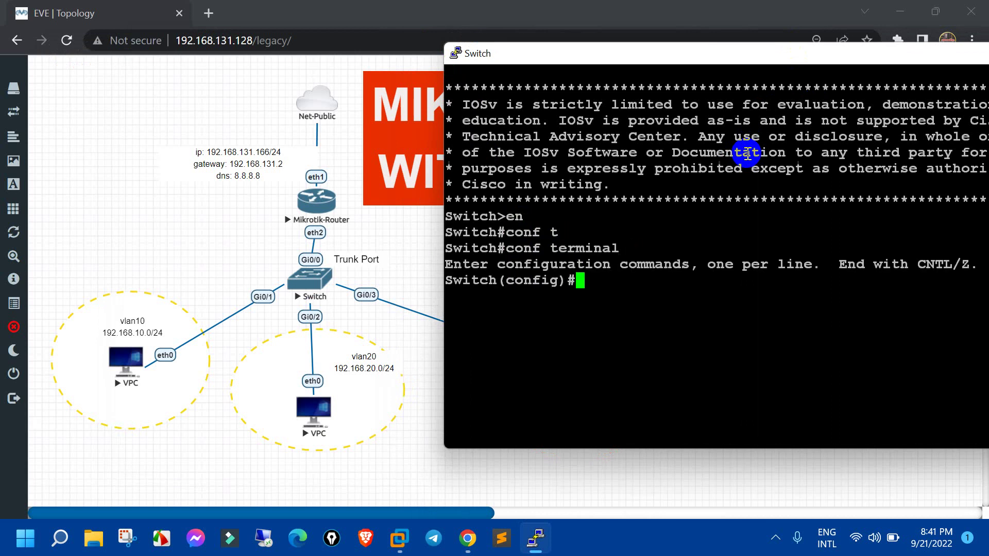
Create VLAN 10 on the switch and return to global configuration mode
type("i")
key("BackSpace")
type("vlan 10")
key("Return")
type("exi")
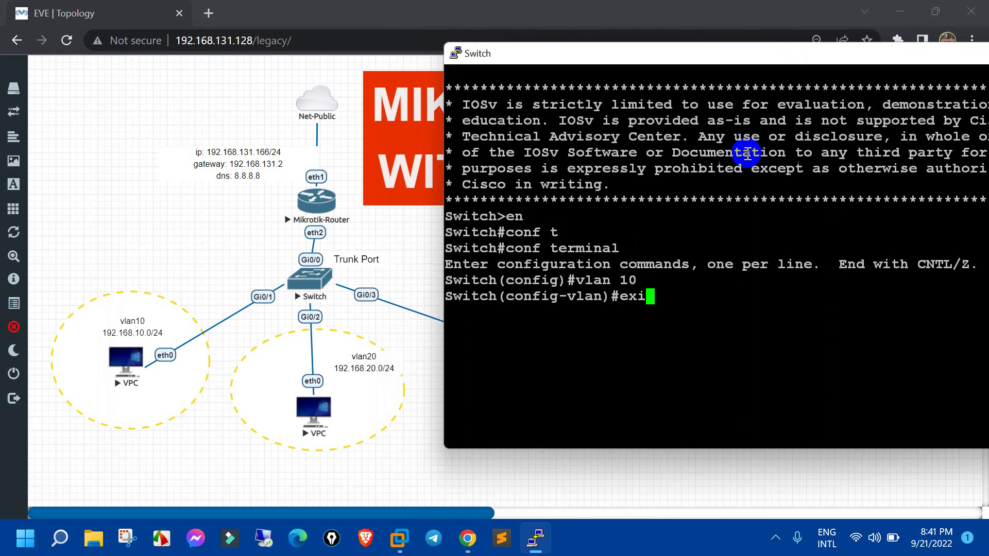
key("Return")
Create VLAN 20 on the switch and exit its VLAN configuration
type("vlan 20")
key("Return")
type("e")
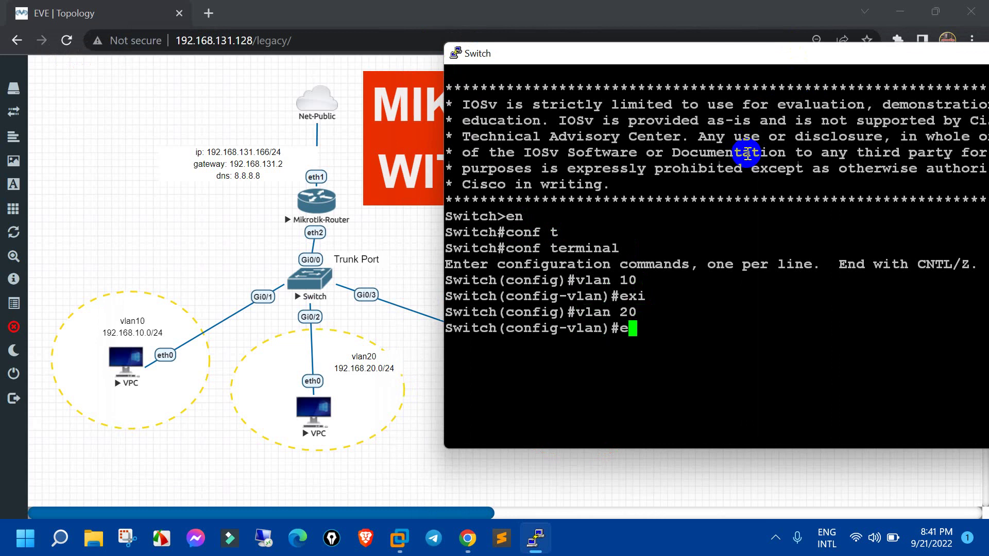
key("BackSpace")
key("BackSpace")
key("Return")
Create VLAN 30 on the switch and return to global configuration mode
type("e")
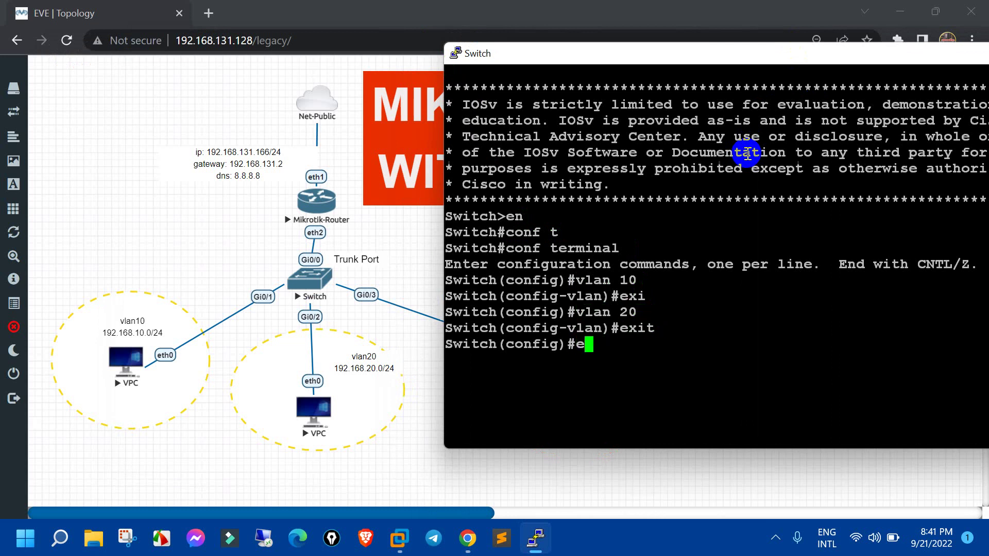
type("lan 20")
key("BackSpace")
key("BackSpace")
type("30")
key("Return")
type("exit")
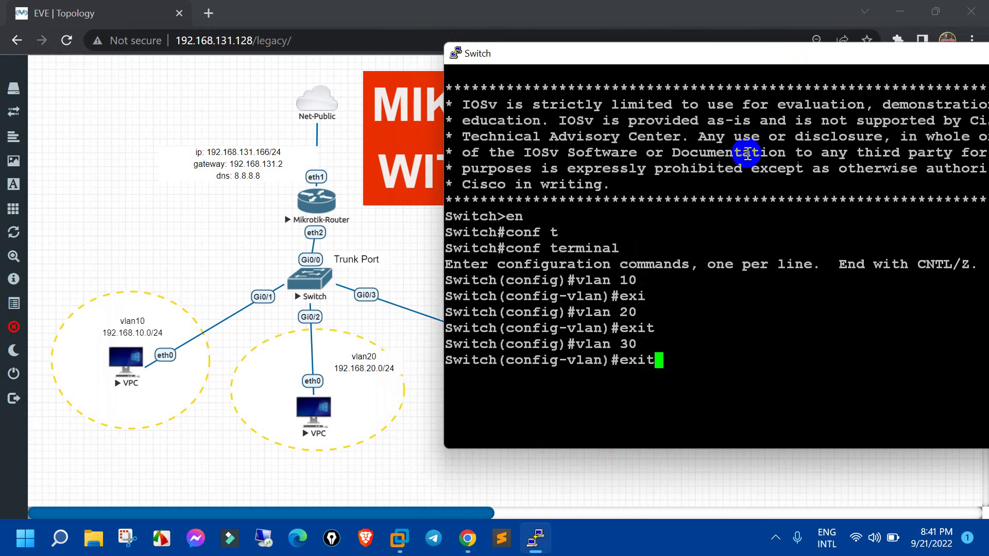
key("Return")
key("Return")
Enter the configuration of switch interface gi0/1 and set its switchport mode to access
type("in")
key("Tab")
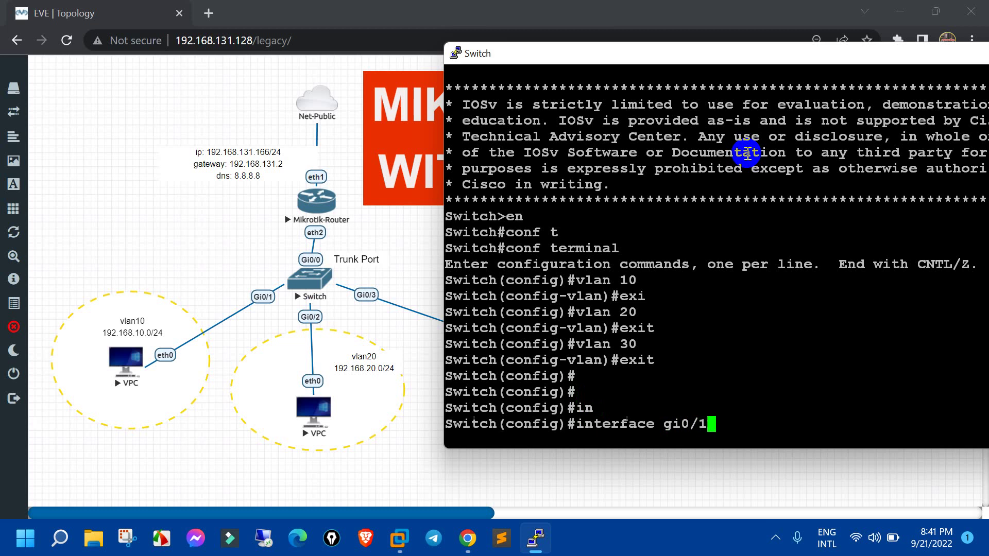
type("gi0/1")
key("Return")
type("swi")
key("Tab")
type("o")
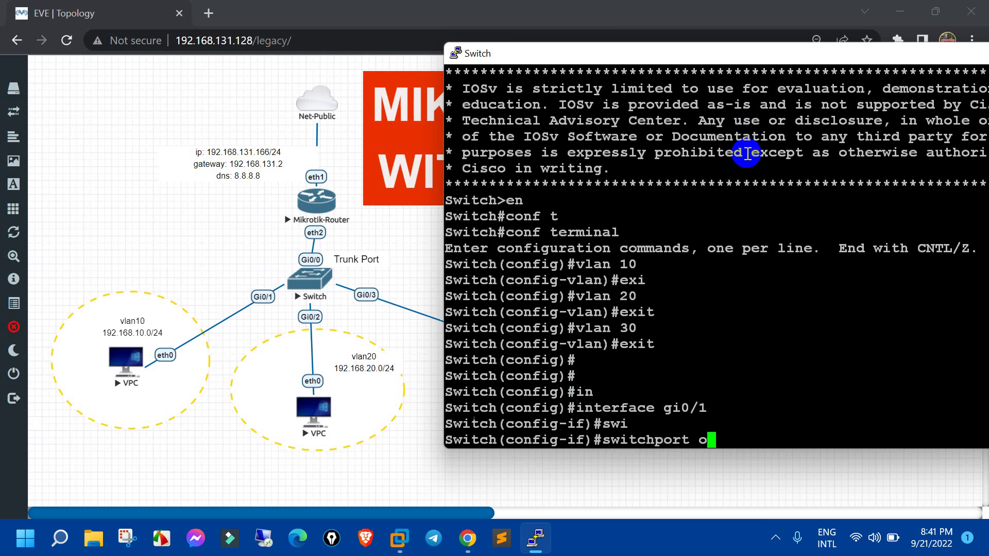
key("Tab")
type("ac")
key("Tab")
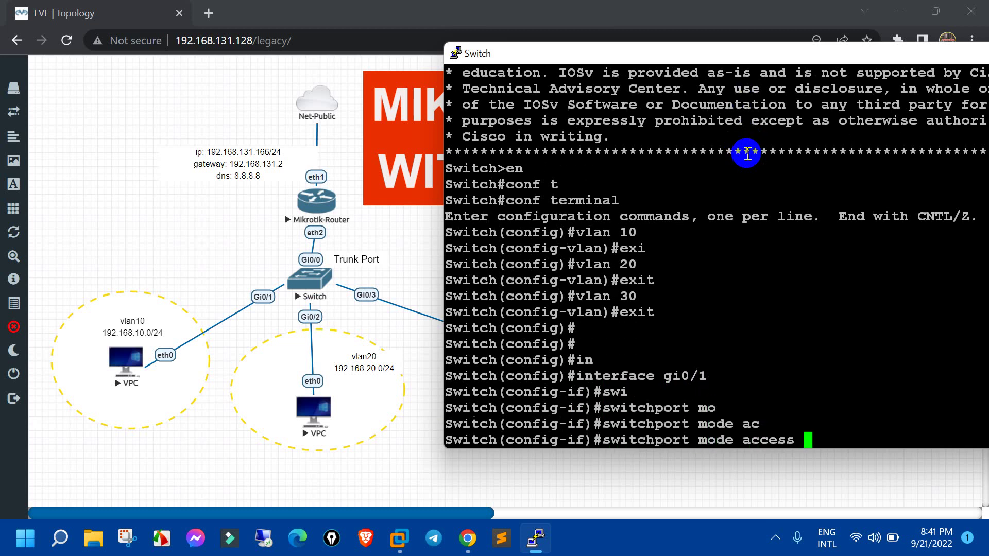
key("Return")
Assign interface gi0/1 to access VLAN 10
type("swi")
key("Tab")
type("ac")
key("Tab")
type("vl 1")
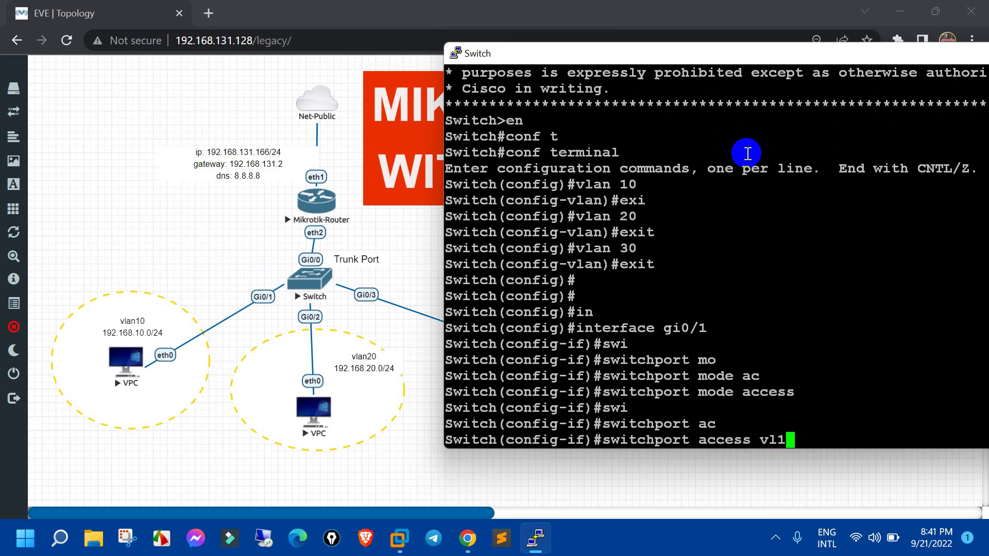
type("0")
key("BackSpace")
key("BackSpace")
type("10")
key("Return")
Enable interface gi0/1 with no shutdown and return to global configuration mode
type("no sh")
key("Return")
type("ex")
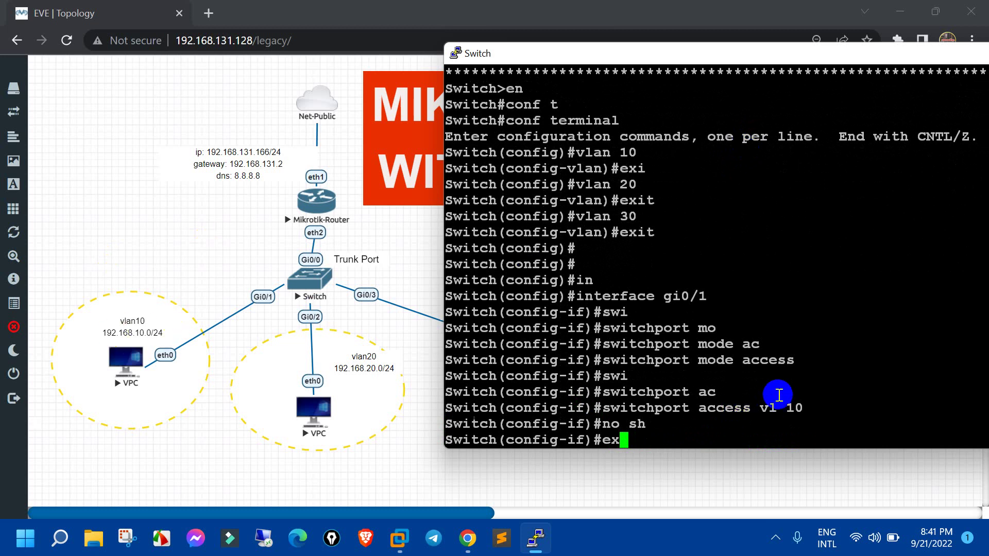
type("i")
key("Return")
Enter the configuration of switch interface gi0/2 and set its switchport mode to access
type("in")
key("Tab")
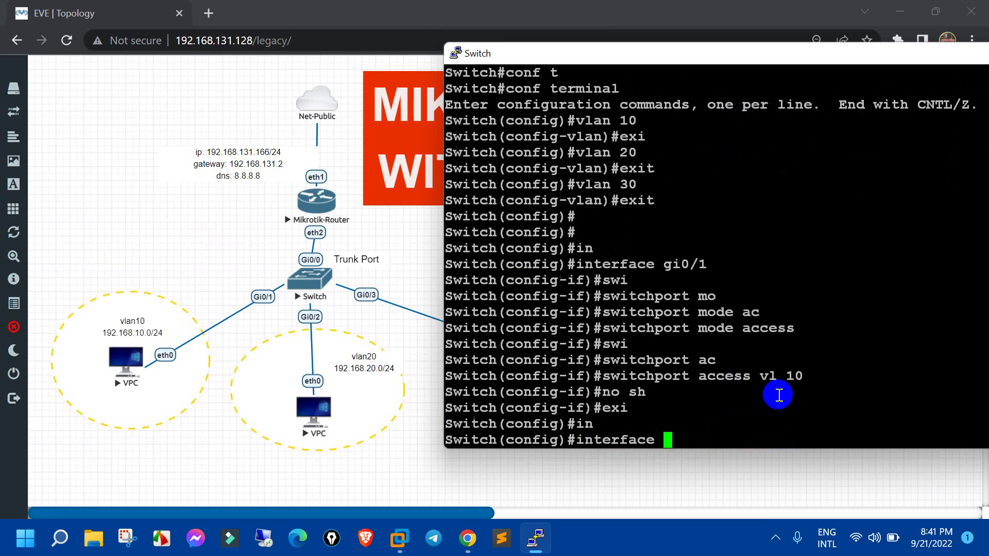
type("g90")
key("BackSpace")
key("BackSpace")
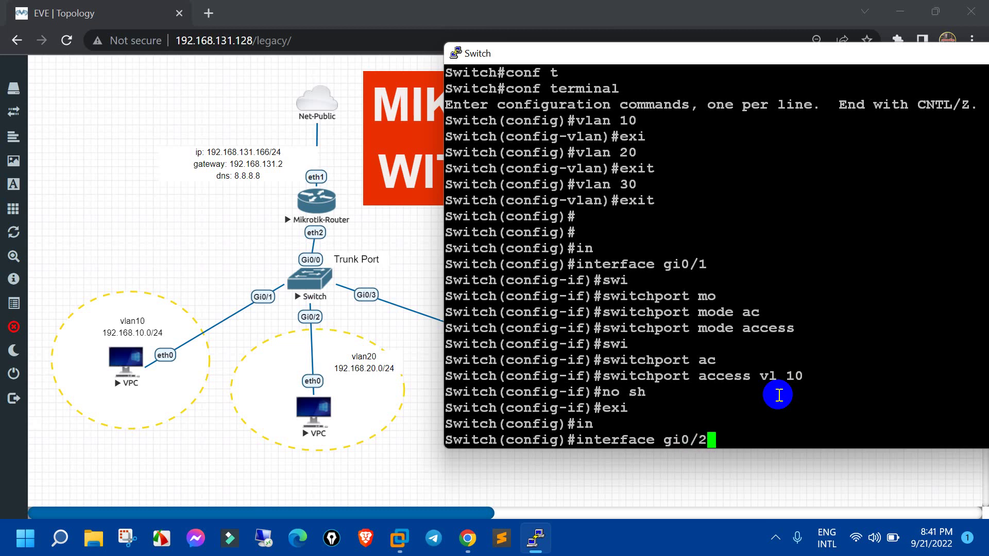
key("Return")
type("swi")
key("Tab")
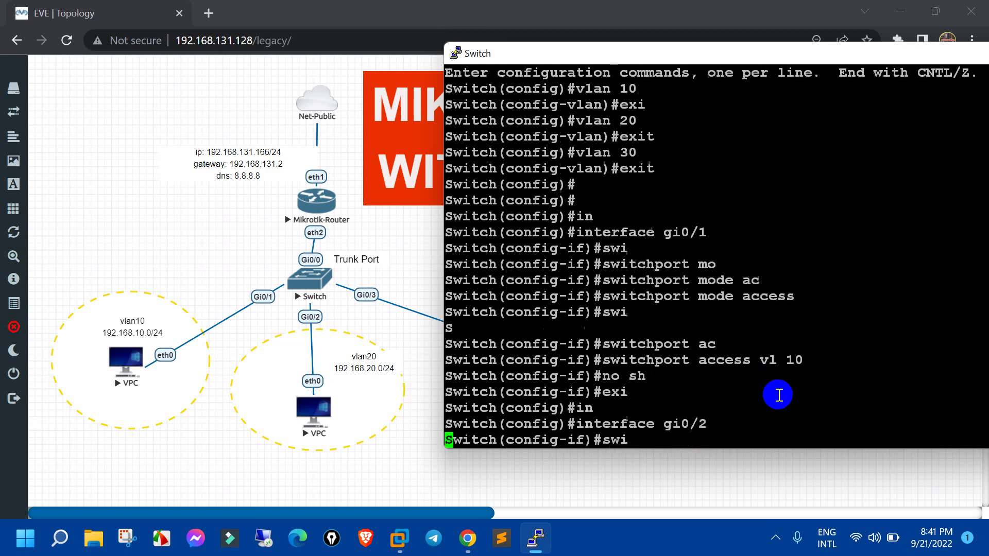
type("mo")
key("Tab")
type("ac")
key("Tab")
key("Return")
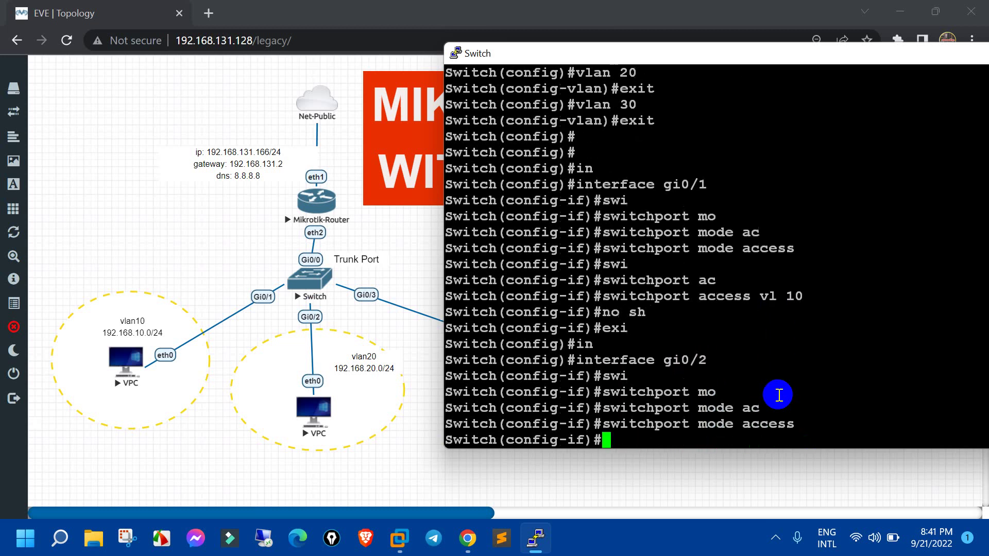
Assign interface gi0/2 to access VLAN 20
type("swi")
key("Tab")
type("ac")
key("Tab")
type("v")
key("Tab")
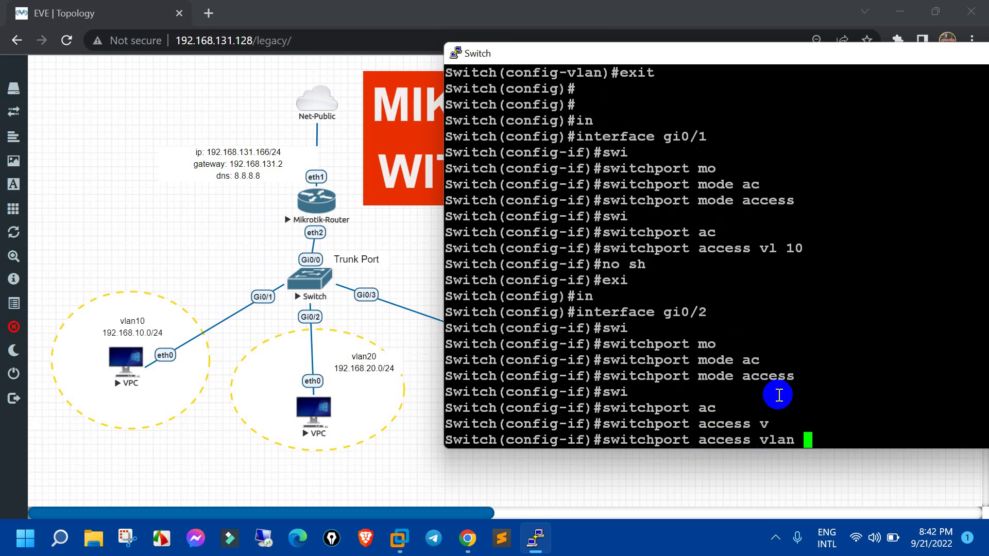
type("20")
key("Return")
Enable interface gi0/2 with no shutdown and return to global configuration mode
type("no sh")
key("Return")
type("e")
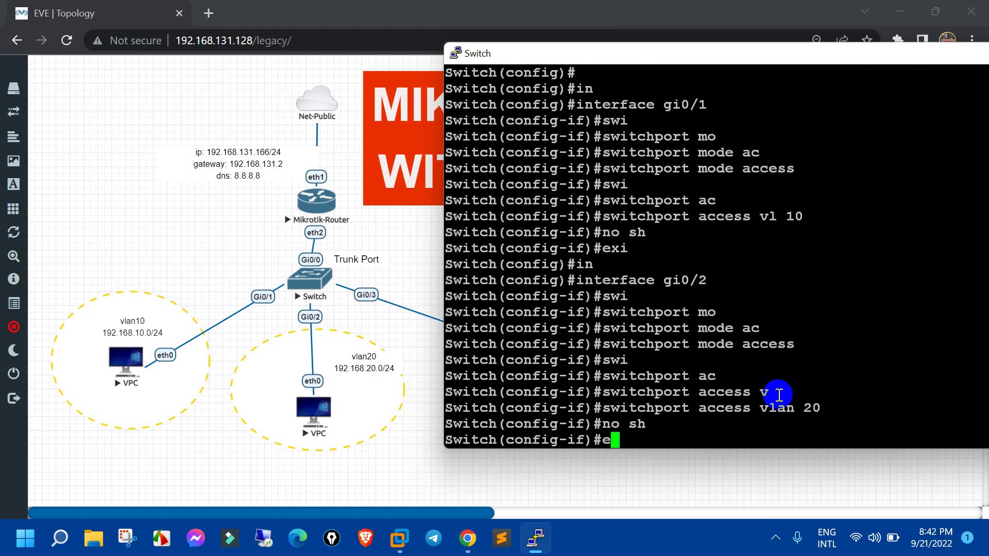
type("xit")
key("Return")
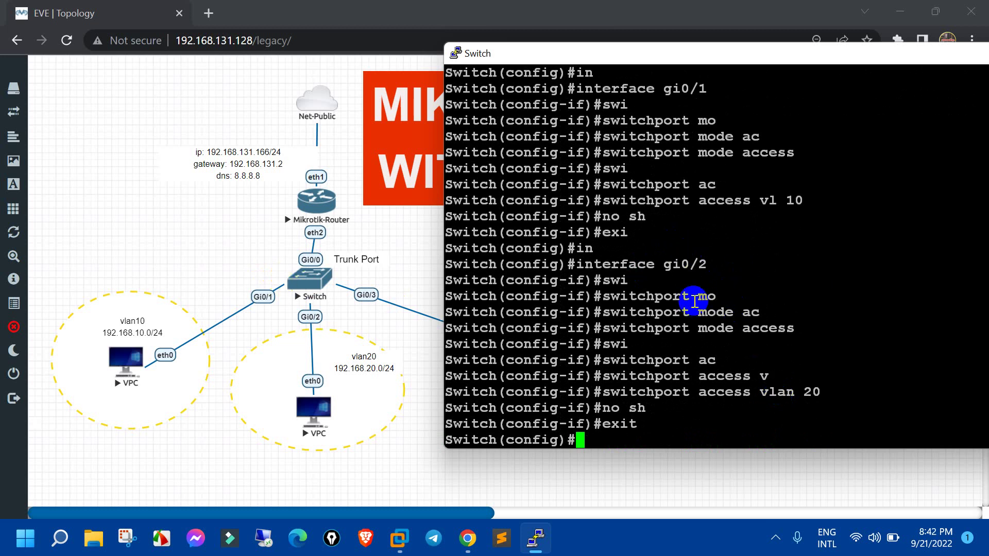
Enter the interface configuration of switch port g0/3
type("in")
key("Tab")
type("g9")
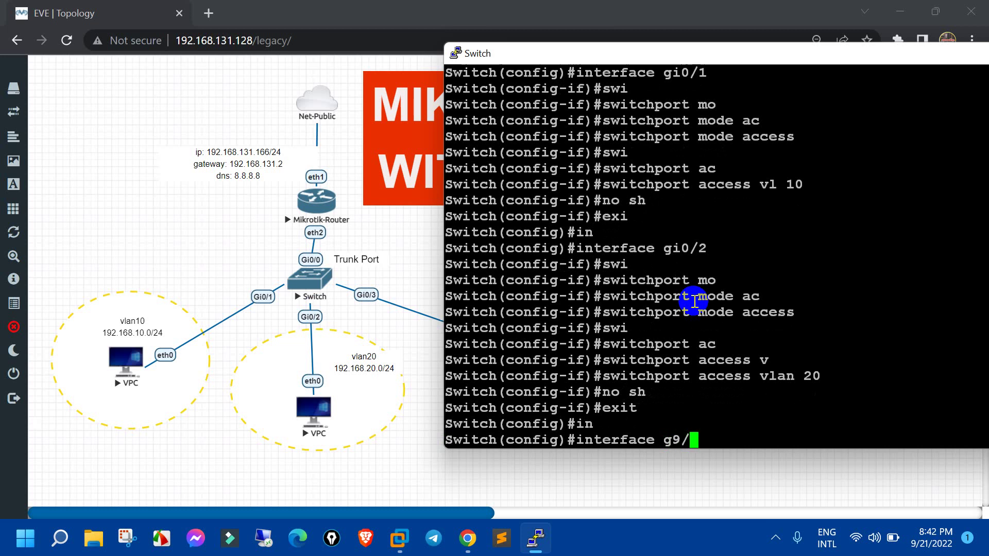
type("/3")
key("Return")
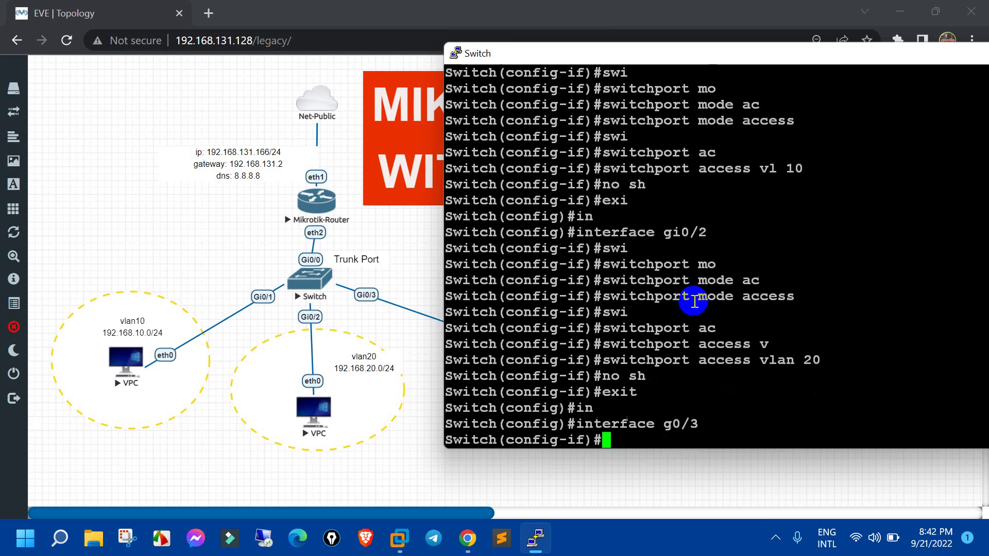